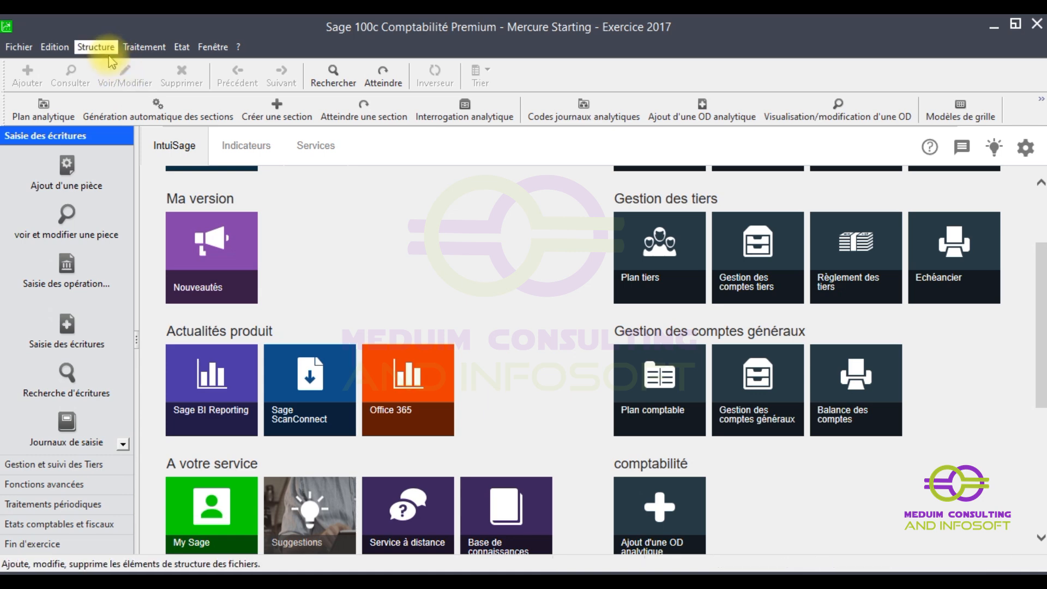
Open the chart of accounts (Plan comptable)
{"action": "left_click", "coordinate": [99, 50]}
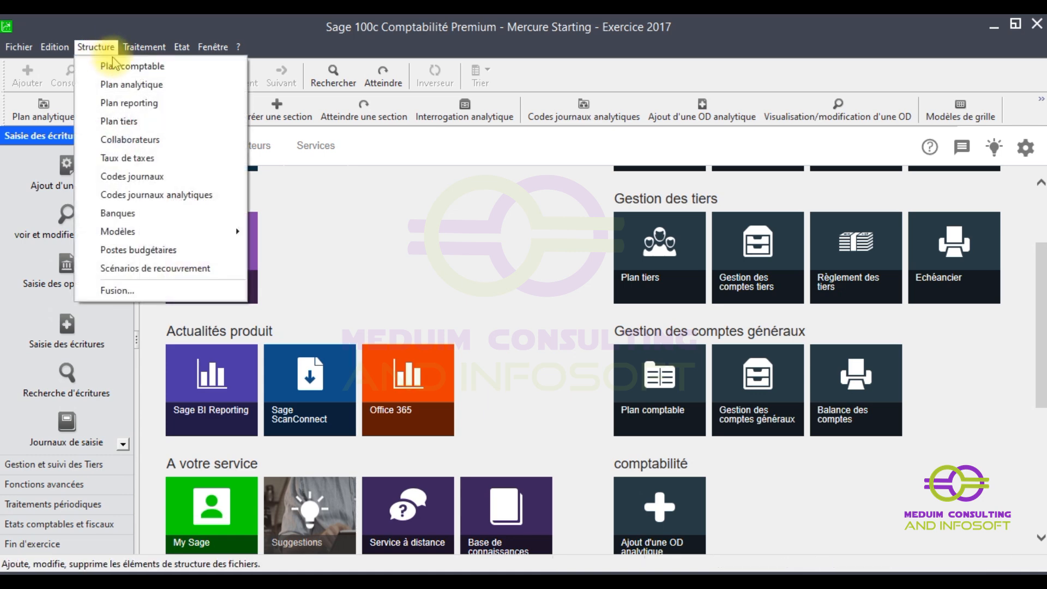
{"action": "left_click", "coordinate": [458, 243]}
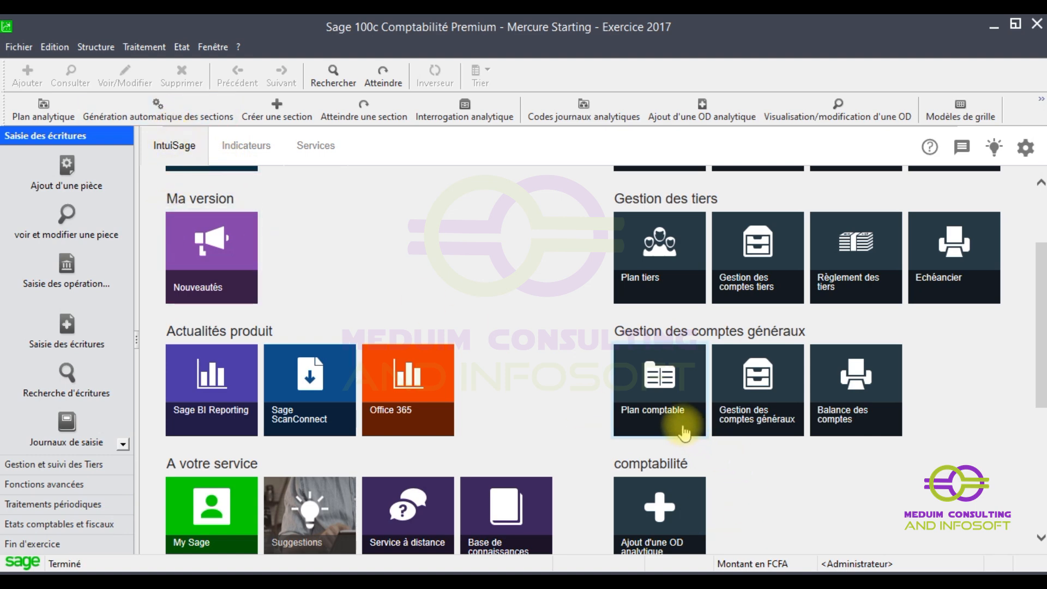
{"action": "left_click", "coordinate": [652, 403]}
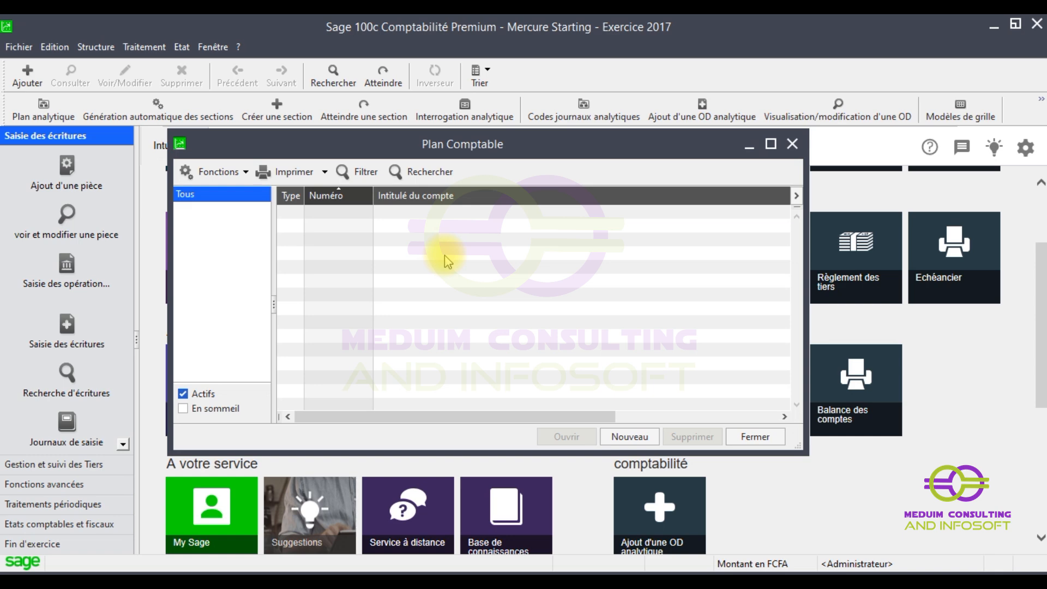
{"action": "key", "text": "ctrl+j"}
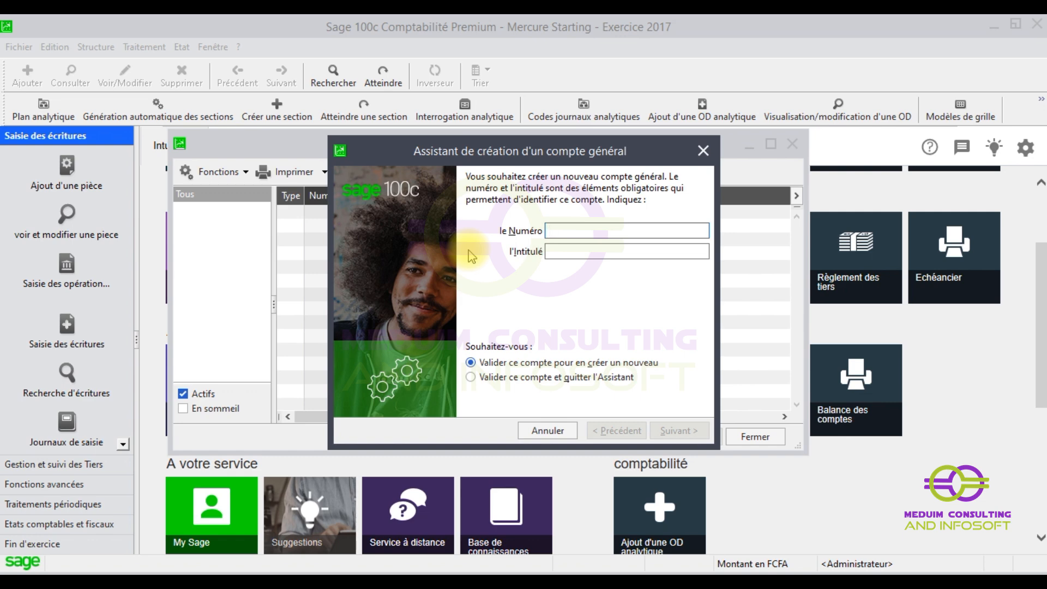
{"action": "left_click", "coordinate": [551, 251]}
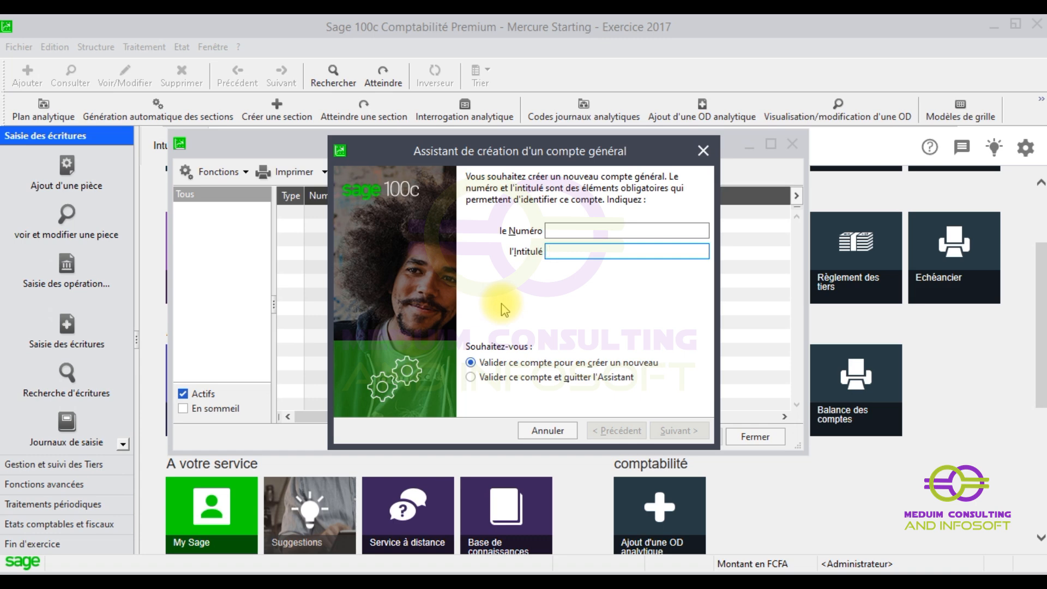
{"action": "left_click", "coordinate": [703, 151]}
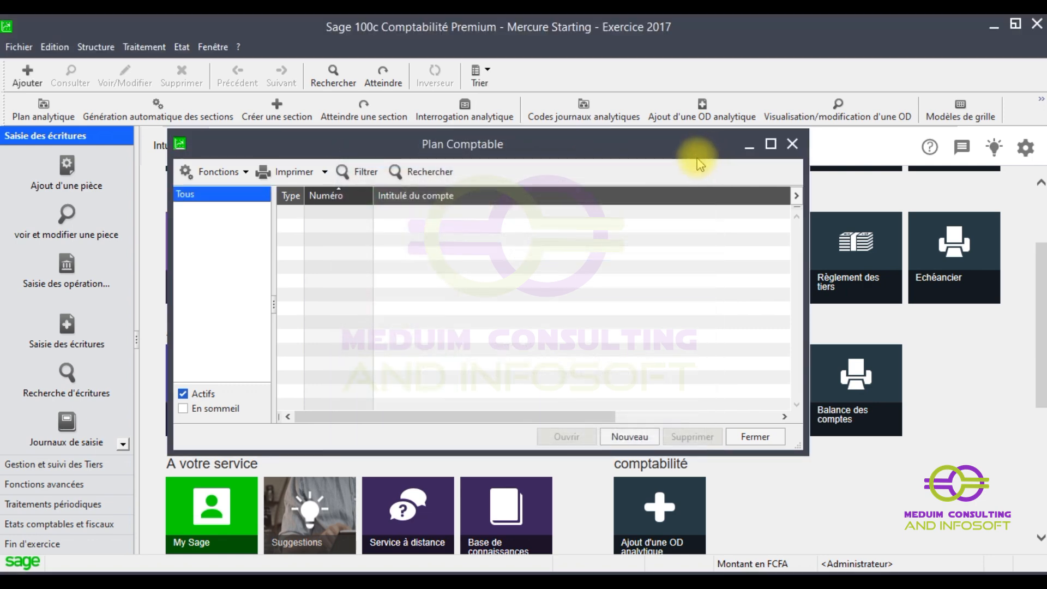
Turn off assistant mode and open a blank form for a new general account
{"action": "left_click", "coordinate": [206, 48]}
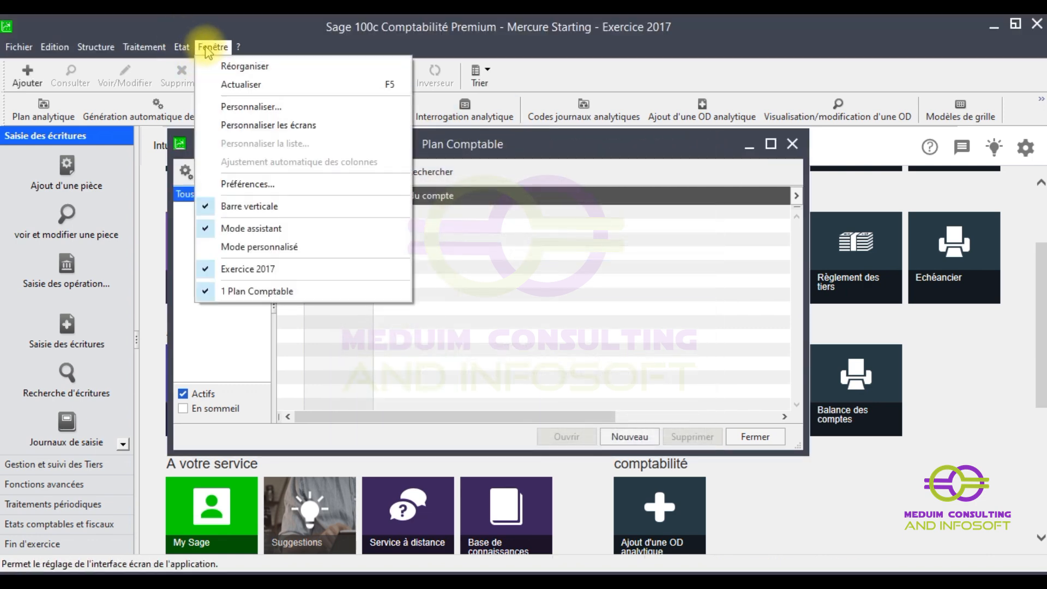
{"action": "left_click", "coordinate": [233, 232]}
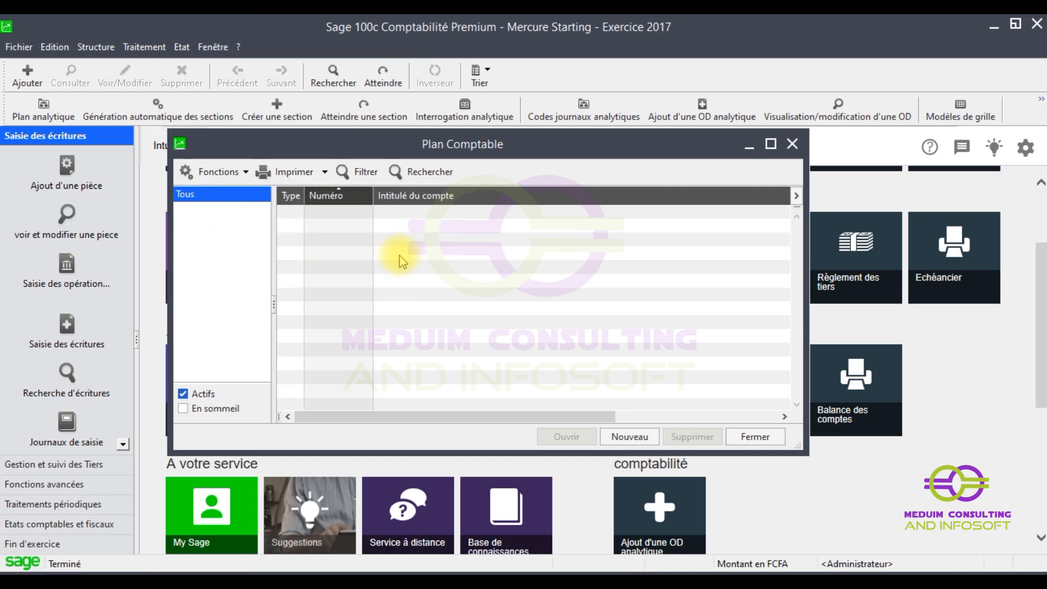
{"action": "key", "text": "ctrl+j"}
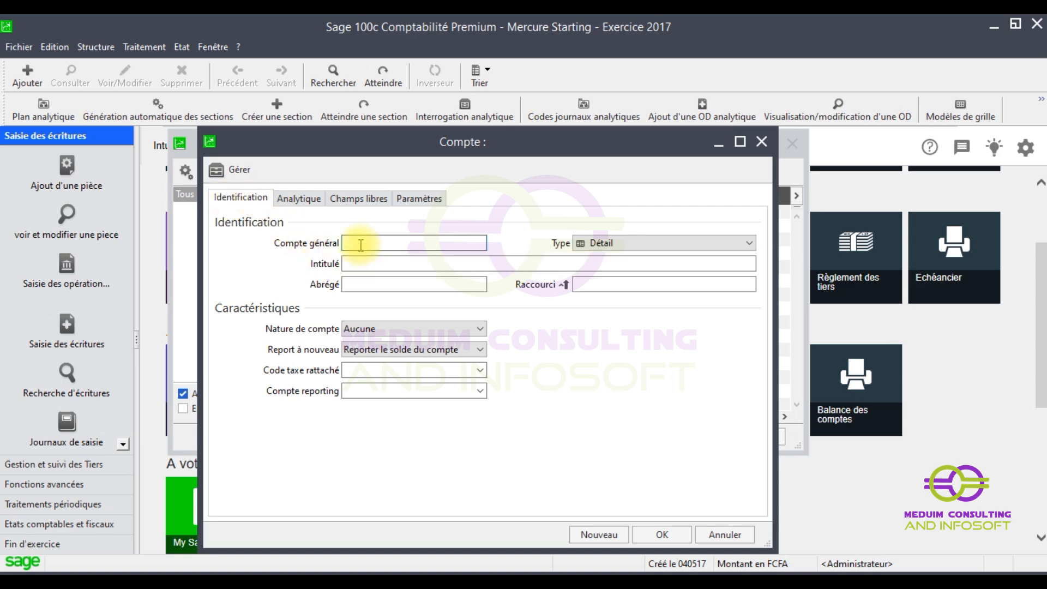
Set the new general account's number to 601 and its type to Détail
{"action": "type", "text": "601"}
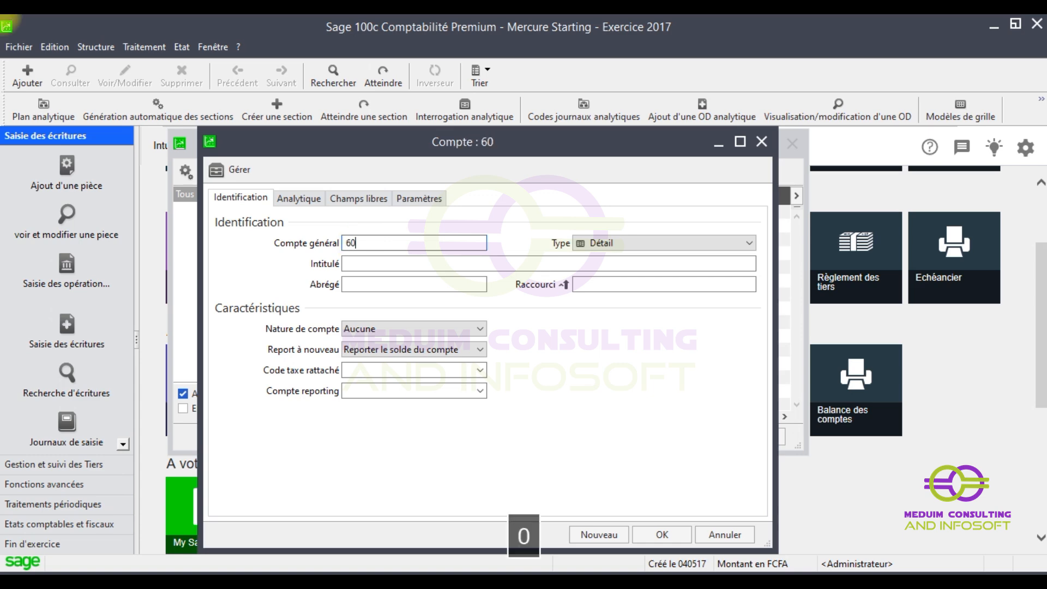
{"action": "left_click", "coordinate": [708, 247]}
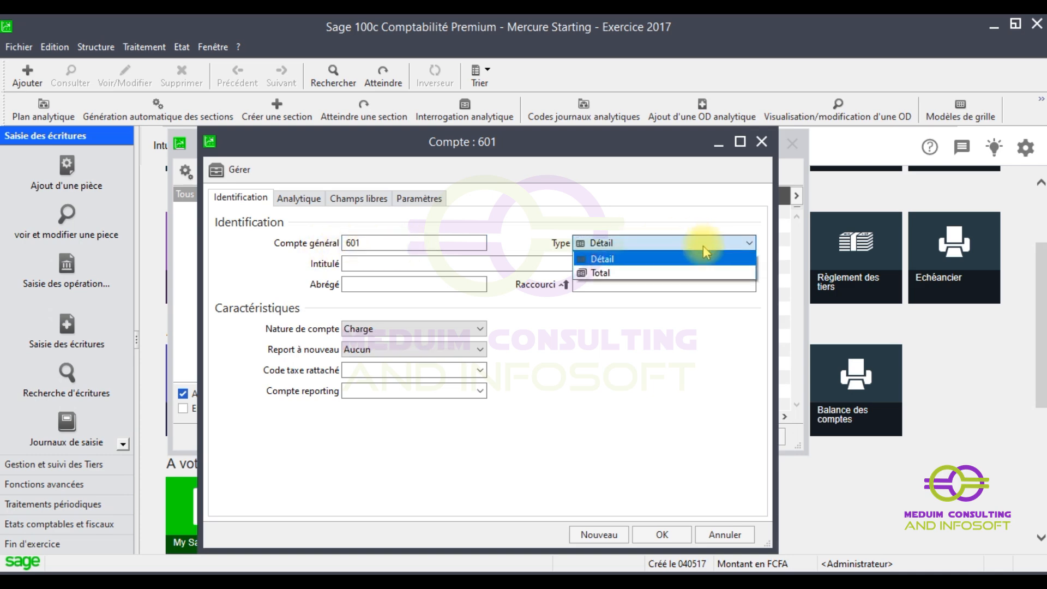
{"action": "left_click", "coordinate": [624, 260]}
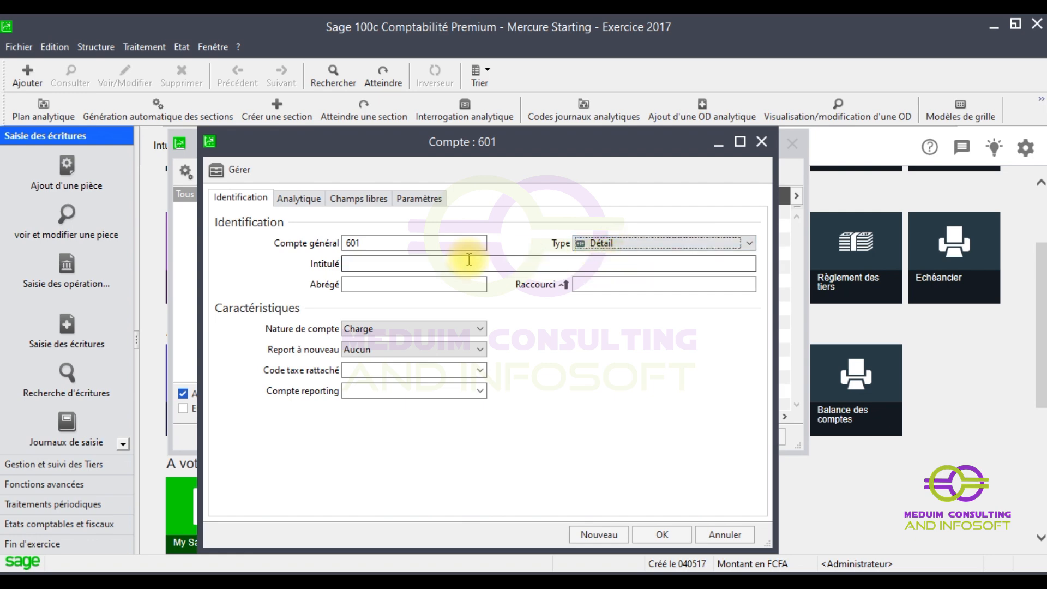
Title the account "Achats de marchandises" and let its abbreviated name fill in from the title
{"action": "left_click", "coordinate": [362, 263]}
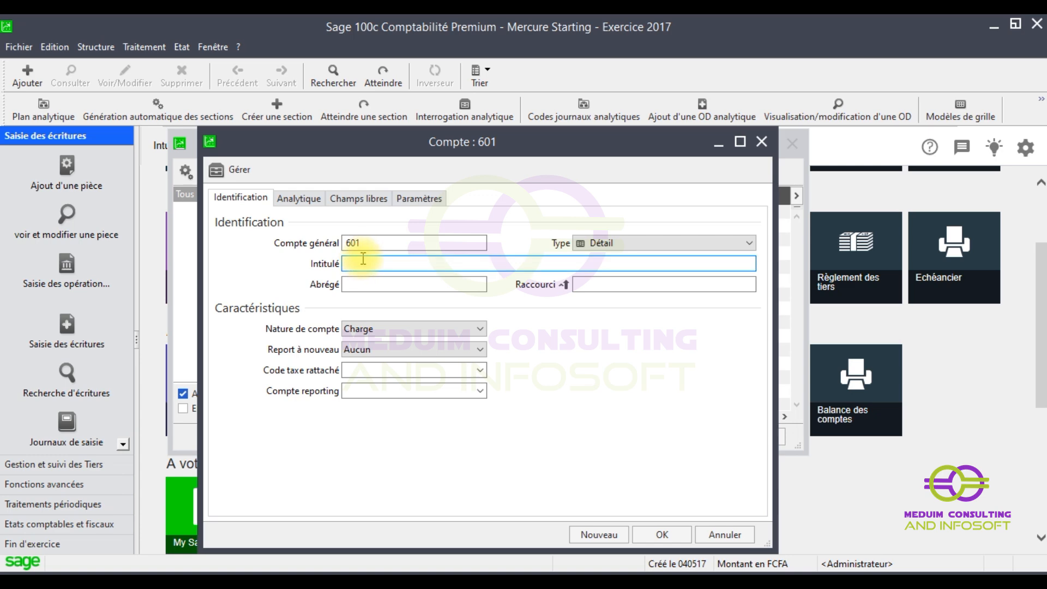
{"action": "type", "text": "Ach"}
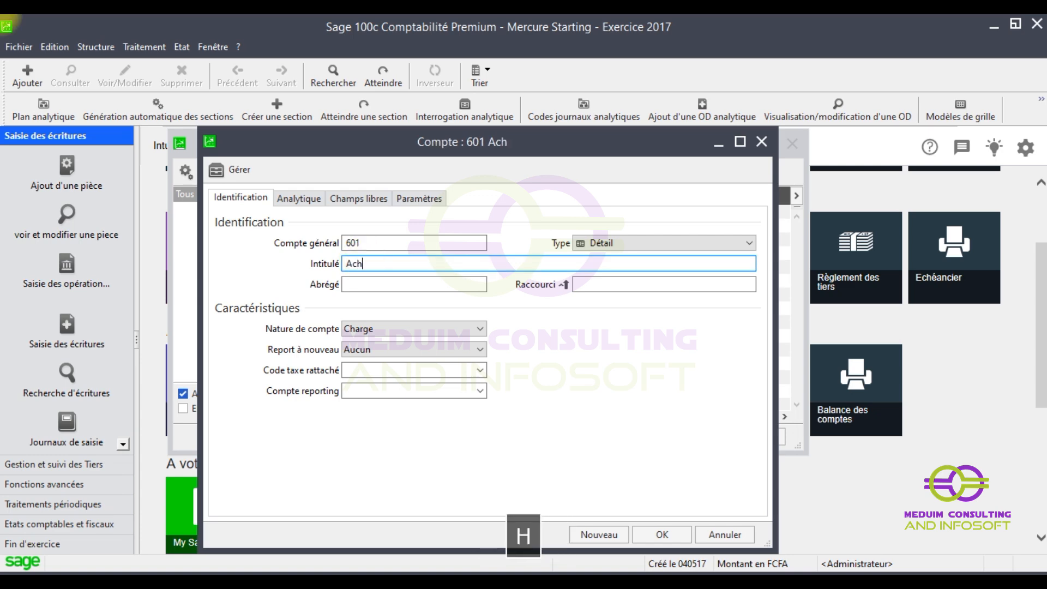
{"action": "type", "text": "ats de "}
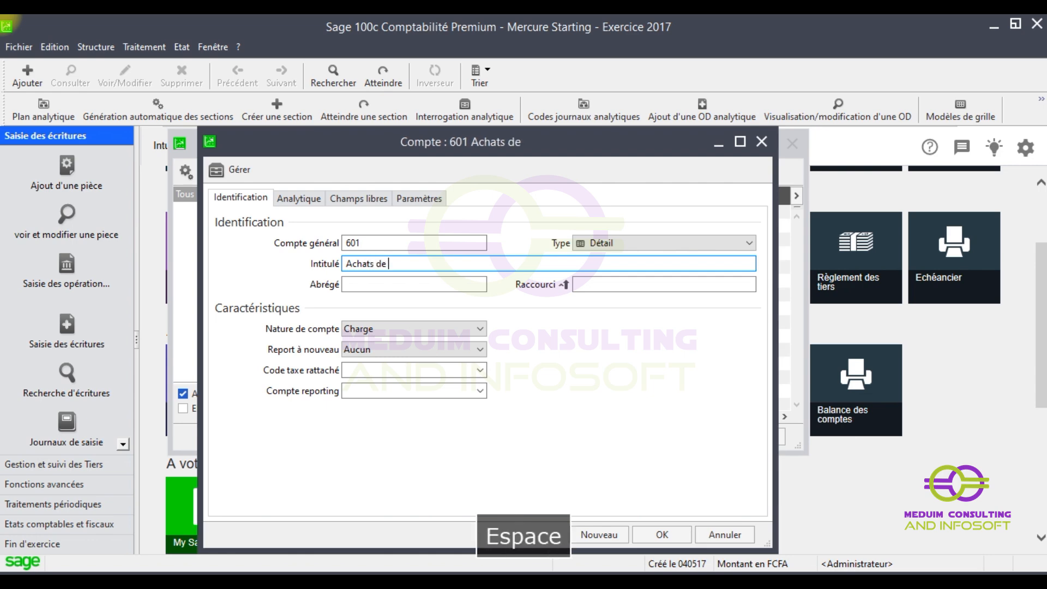
{"action": "type", "text": "march"}
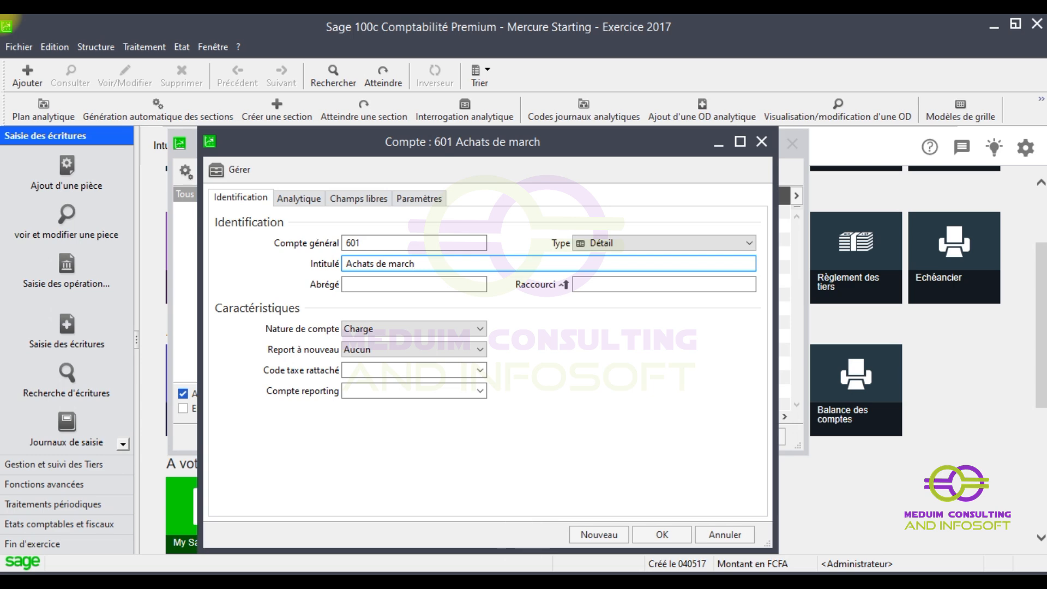
{"action": "type", "text": "a"}
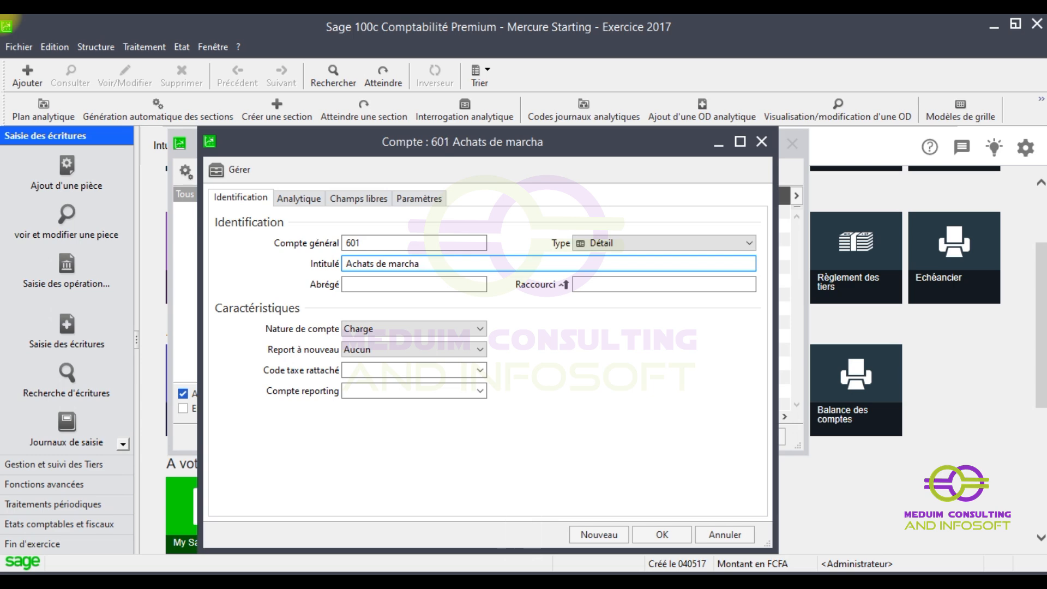
{"action": "type", "text": "ndises"}
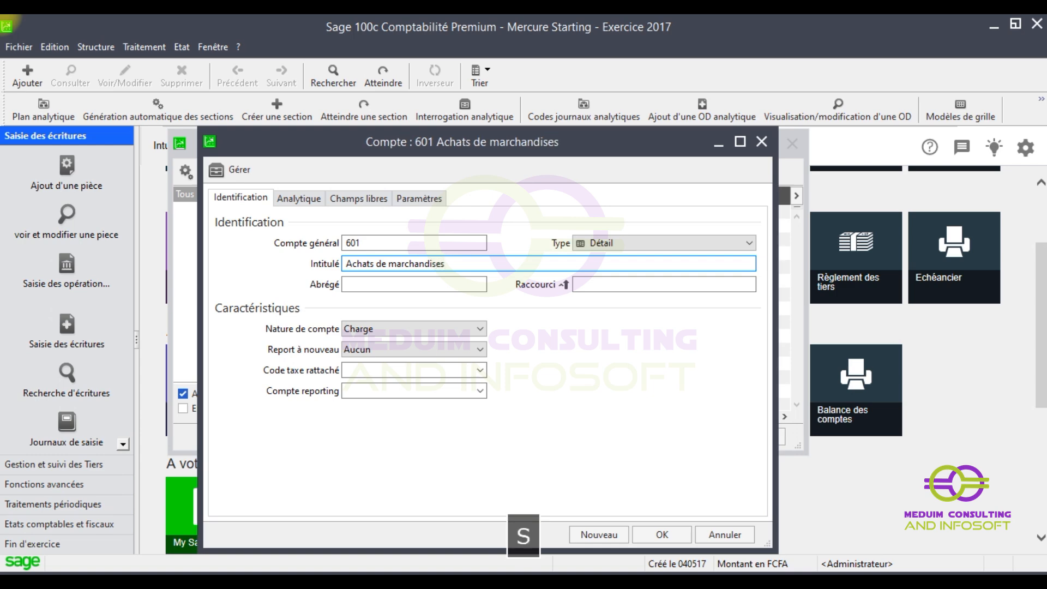
{"action": "left_click", "coordinate": [355, 264]}
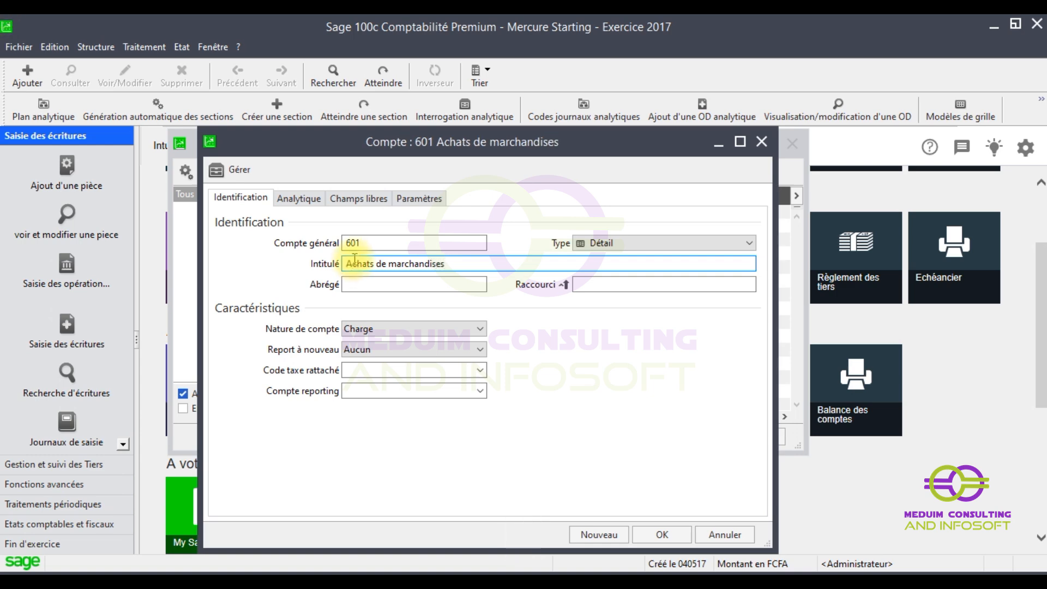
{"action": "key", "text": "Tab"}
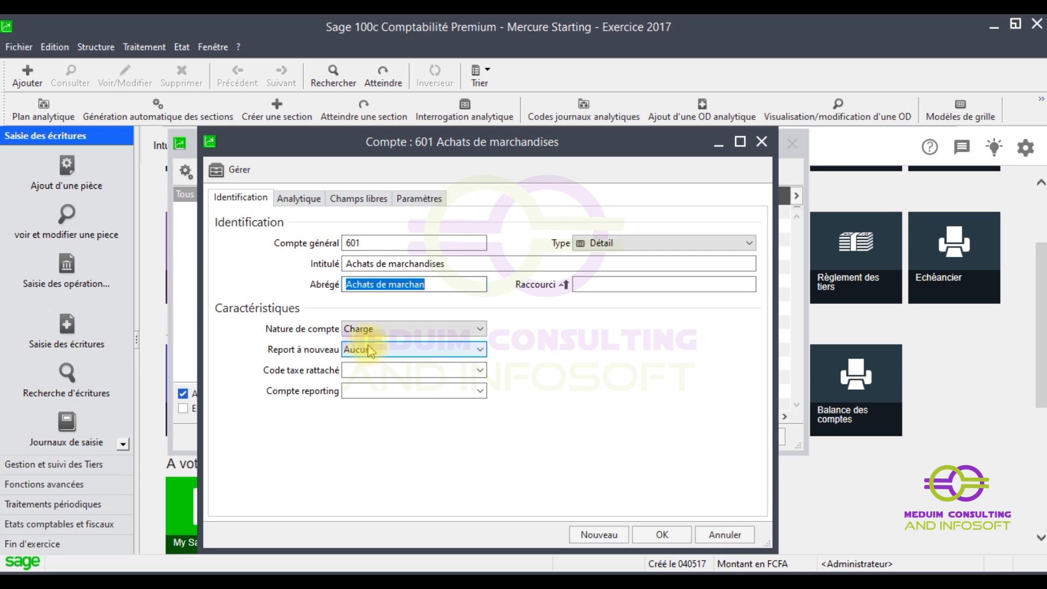
Examine the account's analytical settings, free fields, processing options and the selection of third-party accounts
{"action": "left_click", "coordinate": [371, 244]}
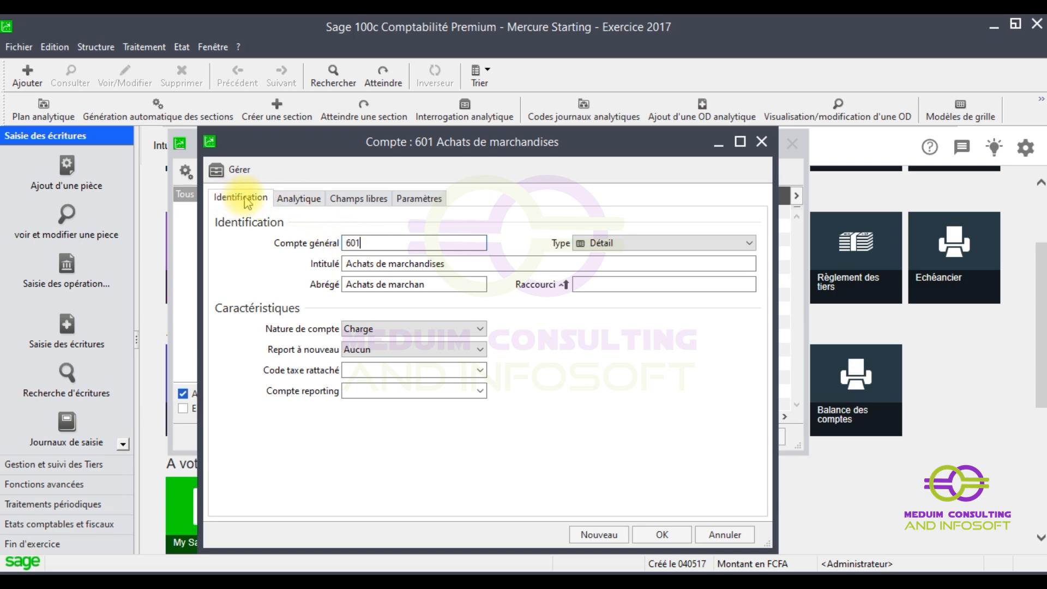
{"action": "left_click", "coordinate": [297, 201]}
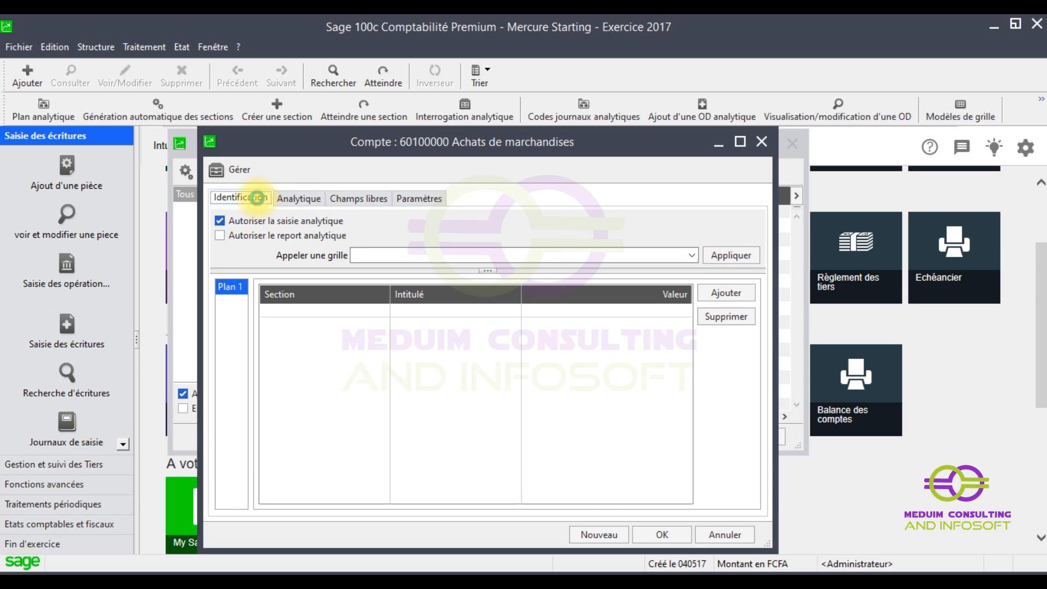
{"action": "left_click", "coordinate": [259, 201]}
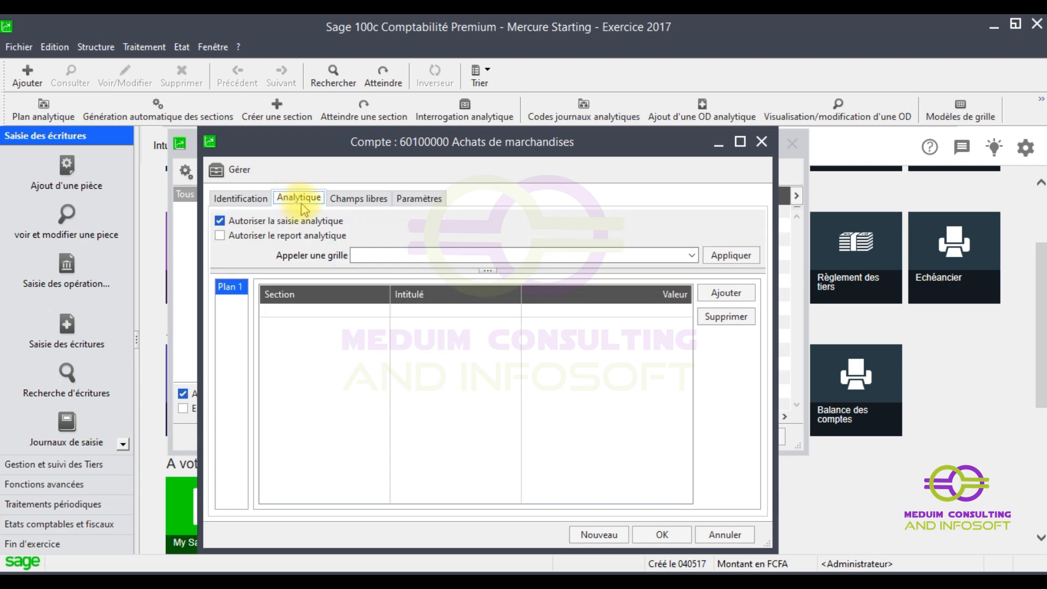
{"action": "left_click", "coordinate": [338, 205]}
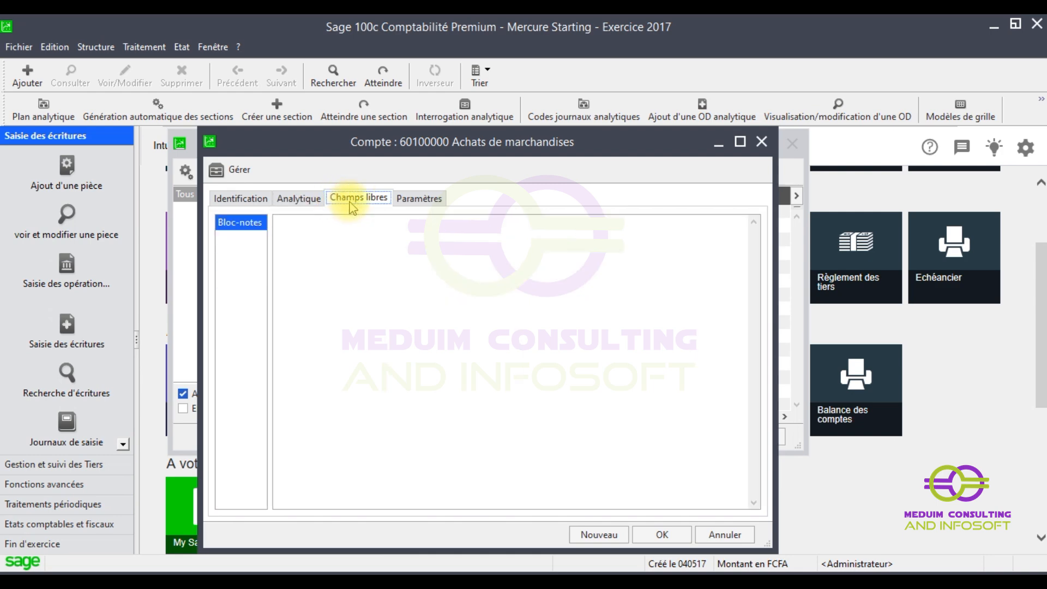
{"action": "left_click", "coordinate": [416, 210]}
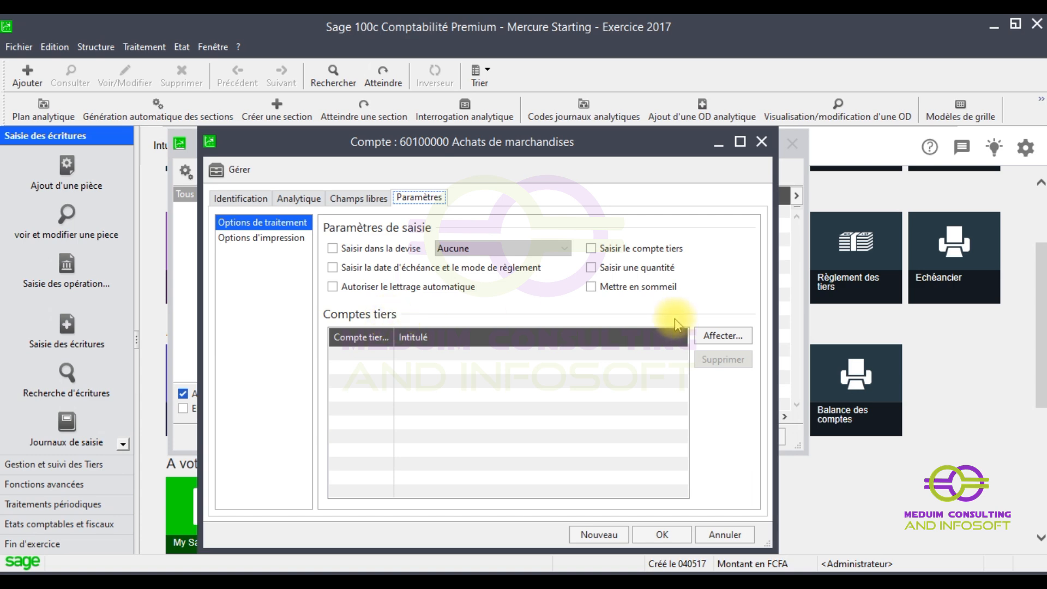
{"action": "left_click", "coordinate": [722, 336]}
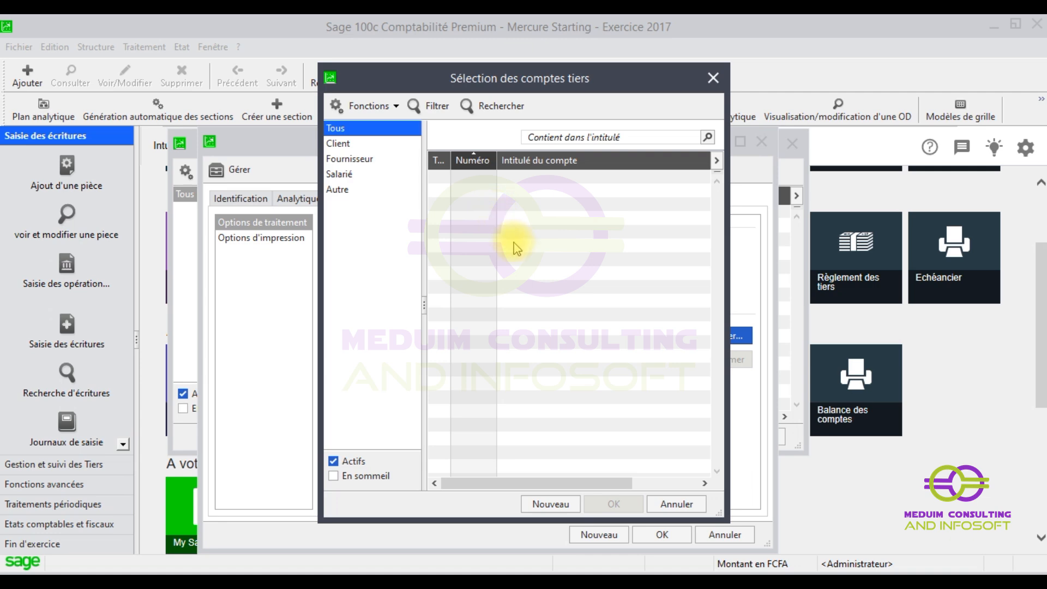
{"action": "left_click", "coordinate": [714, 78]}
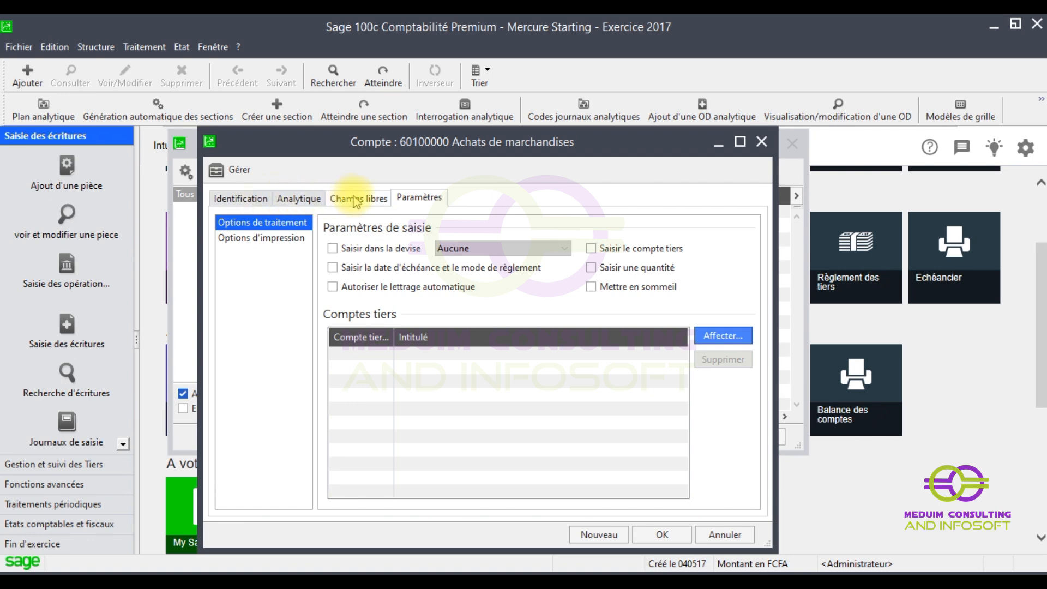
{"action": "left_click", "coordinate": [262, 221]}
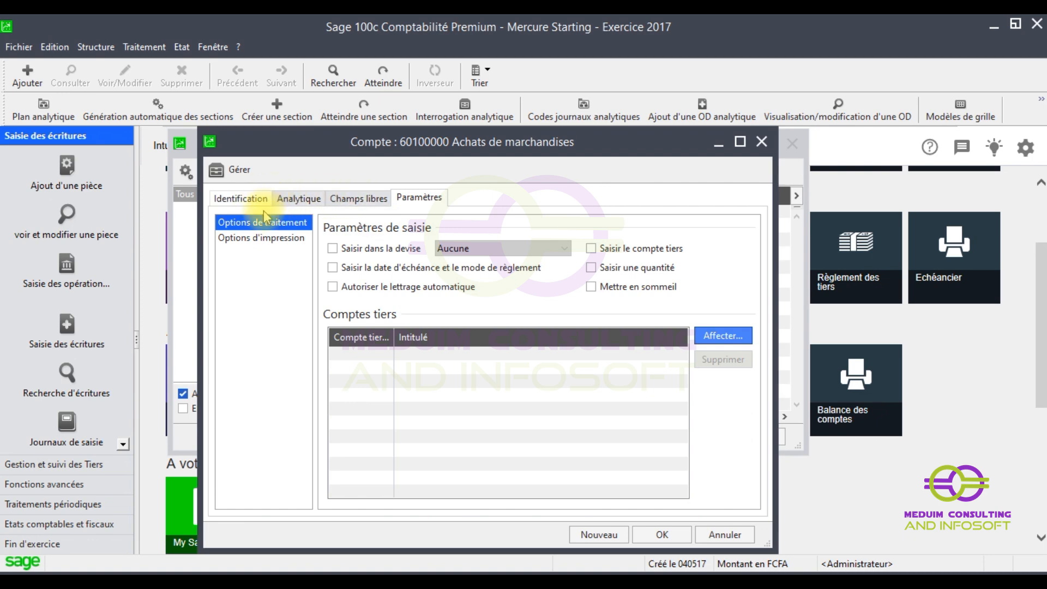
Try a page break in the account's print options, restore the ligne setting and return to the identification details
{"action": "left_click", "coordinate": [258, 240]}
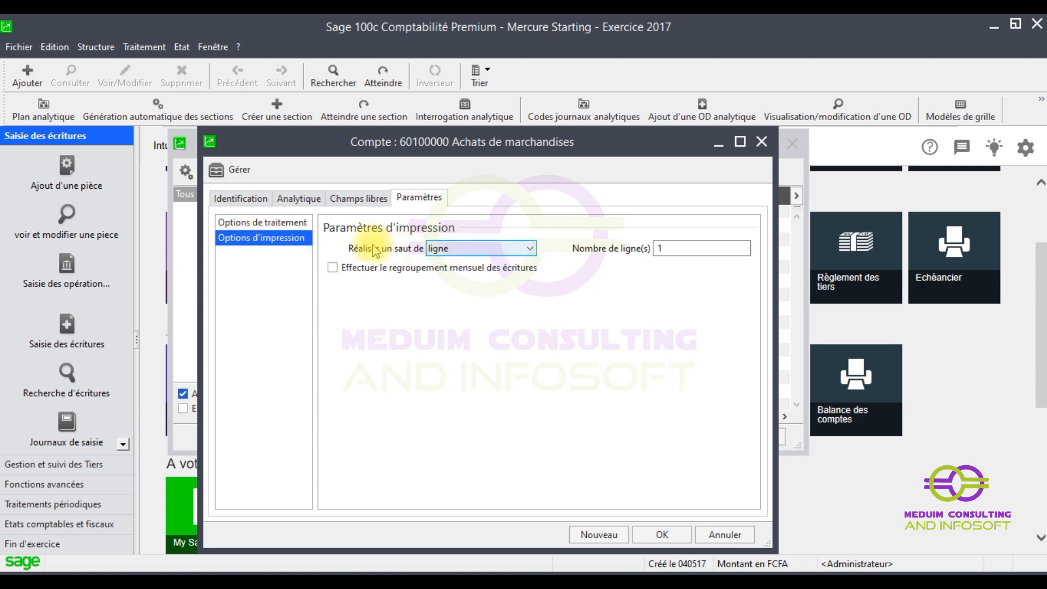
{"action": "left_click", "coordinate": [497, 251]}
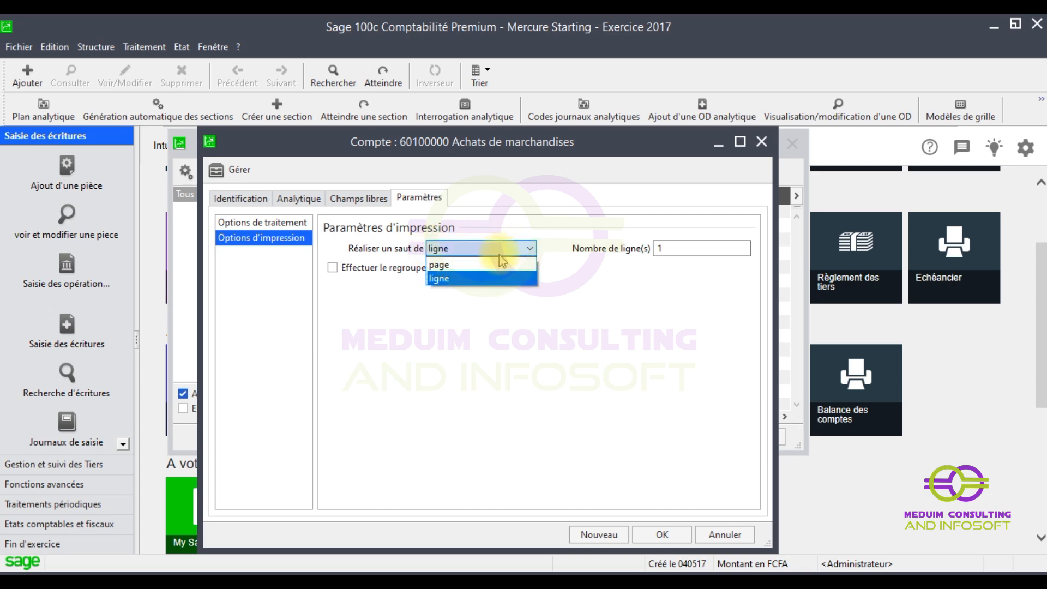
{"action": "left_click", "coordinate": [688, 249]}
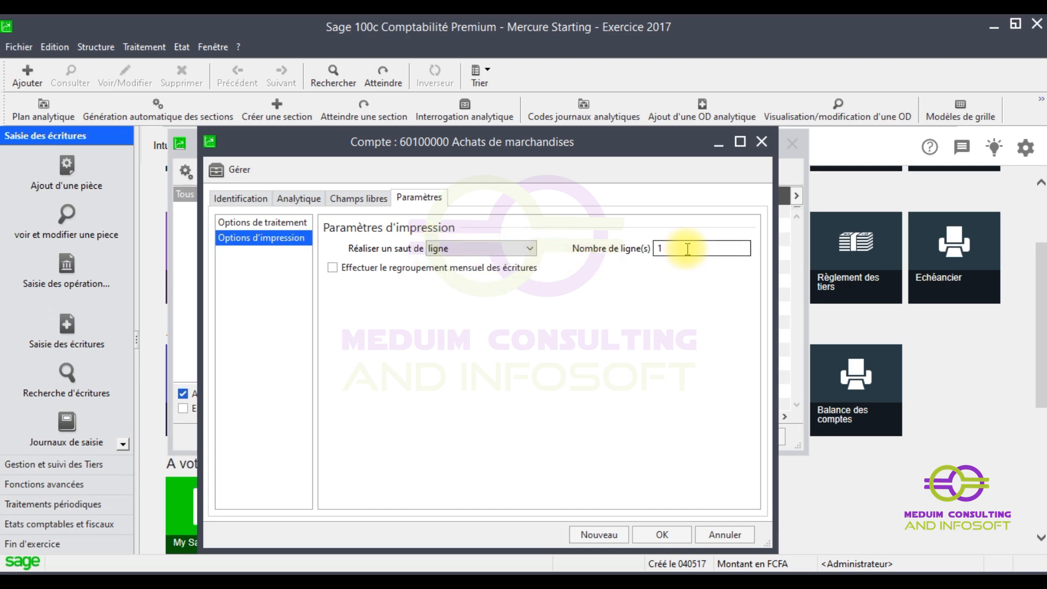
{"action": "left_click_drag", "start_coordinate": [688, 249], "coordinate": [628, 250]}
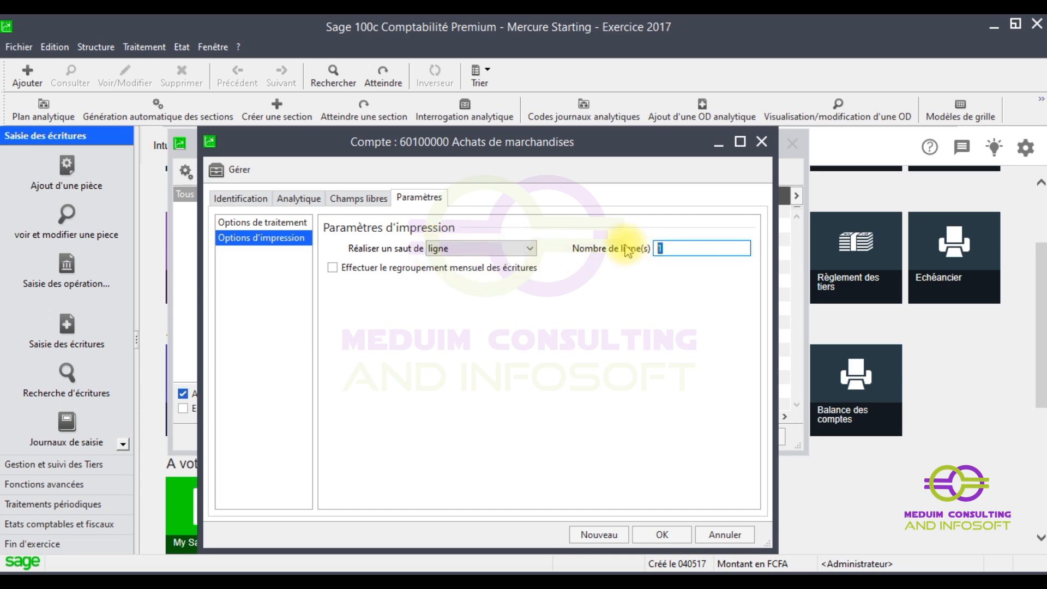
{"action": "left_click", "coordinate": [521, 249]}
{"action": "left_click", "coordinate": [475, 264]}
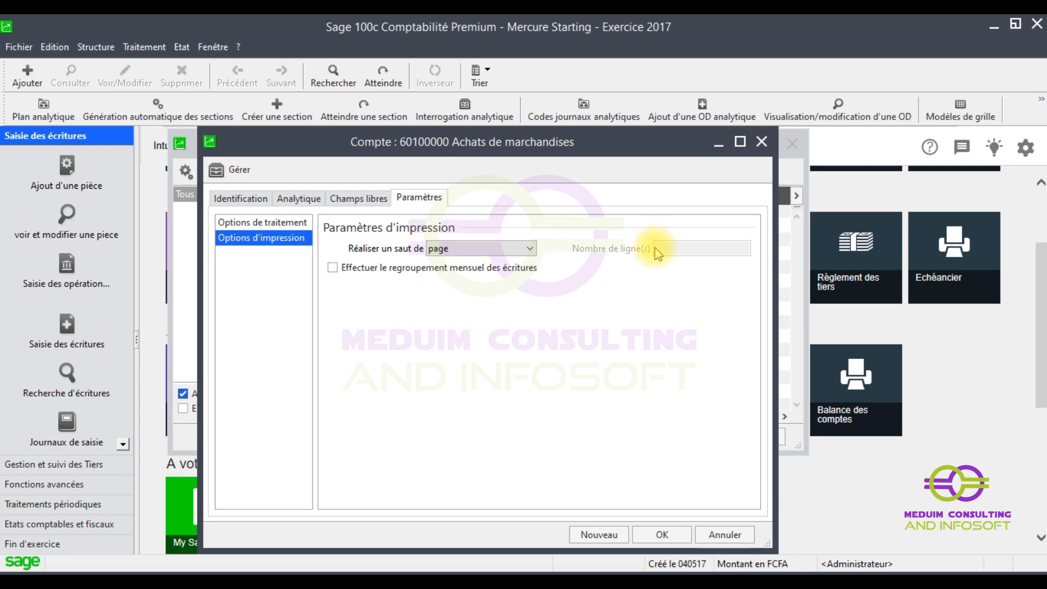
{"action": "left_click", "coordinate": [529, 251]}
{"action": "left_click", "coordinate": [468, 279]}
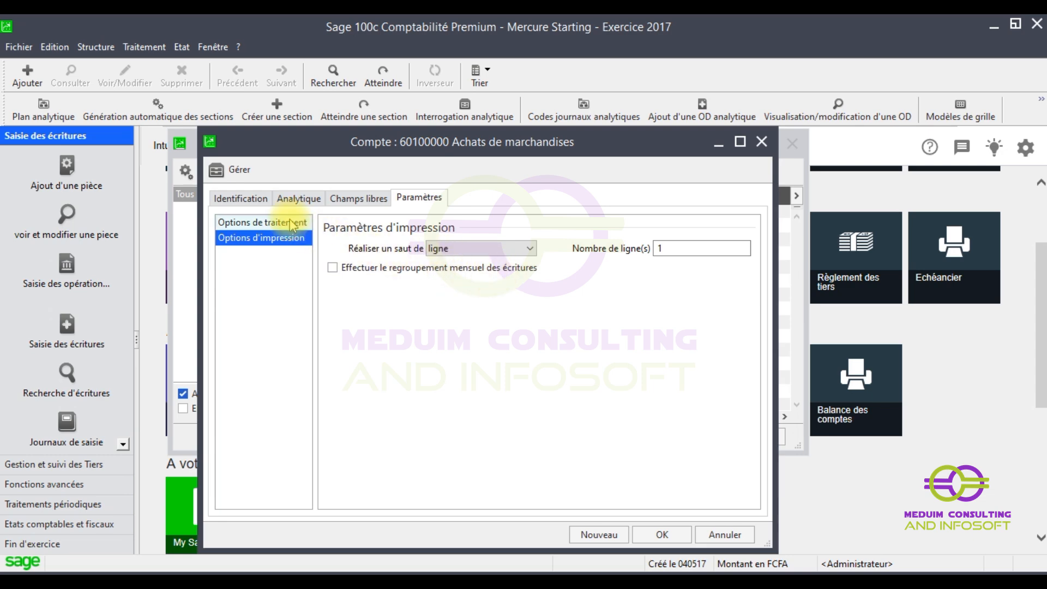
{"action": "left_click", "coordinate": [246, 202]}
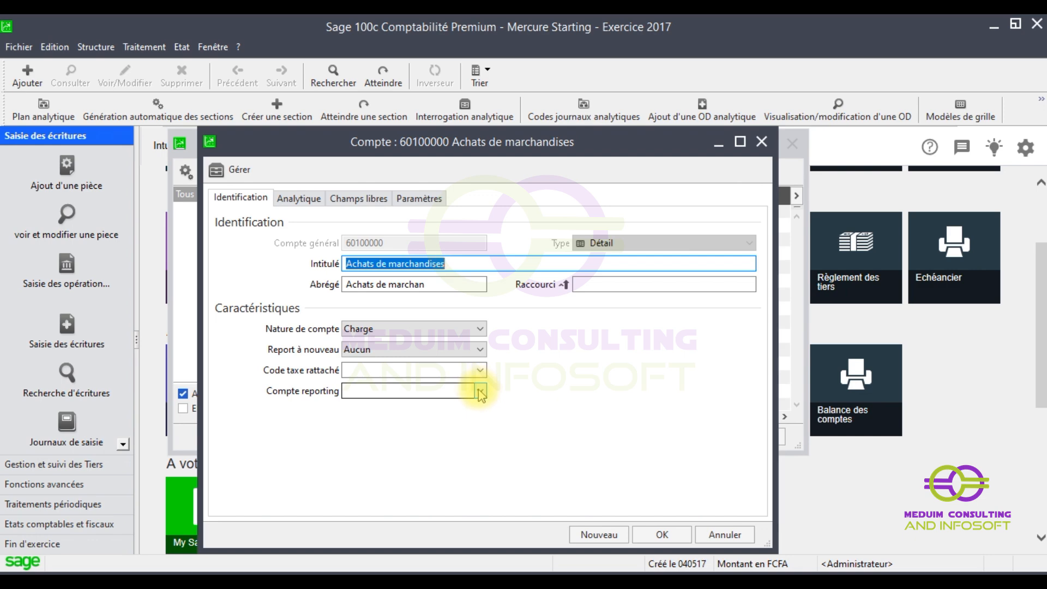
Save the purchases account, then add a general account numbered 10 with the type Total
{"action": "left_click", "coordinate": [668, 536]}
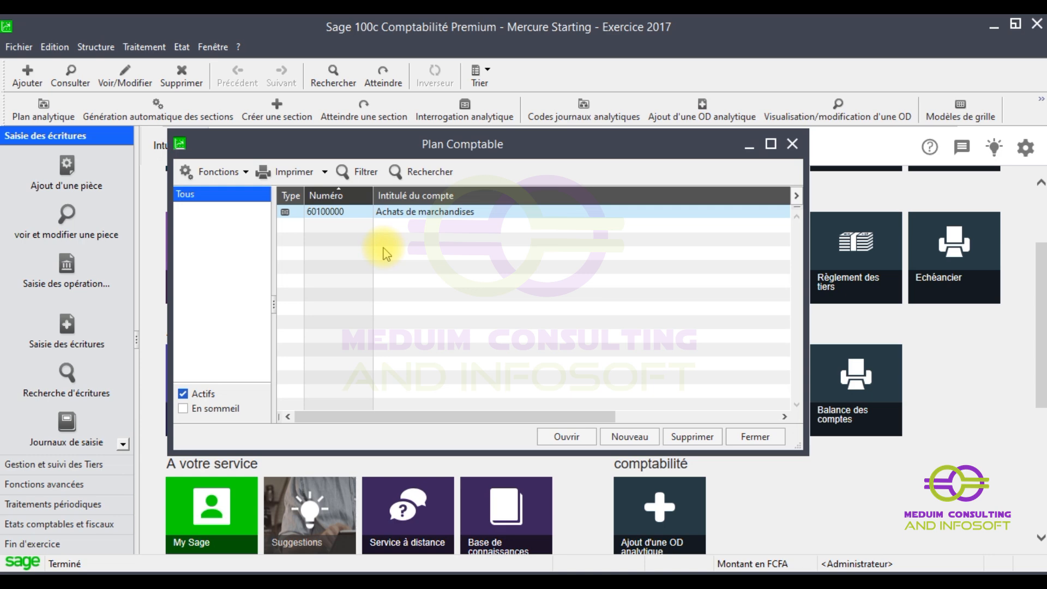
{"action": "key", "text": "ctrl+j"}
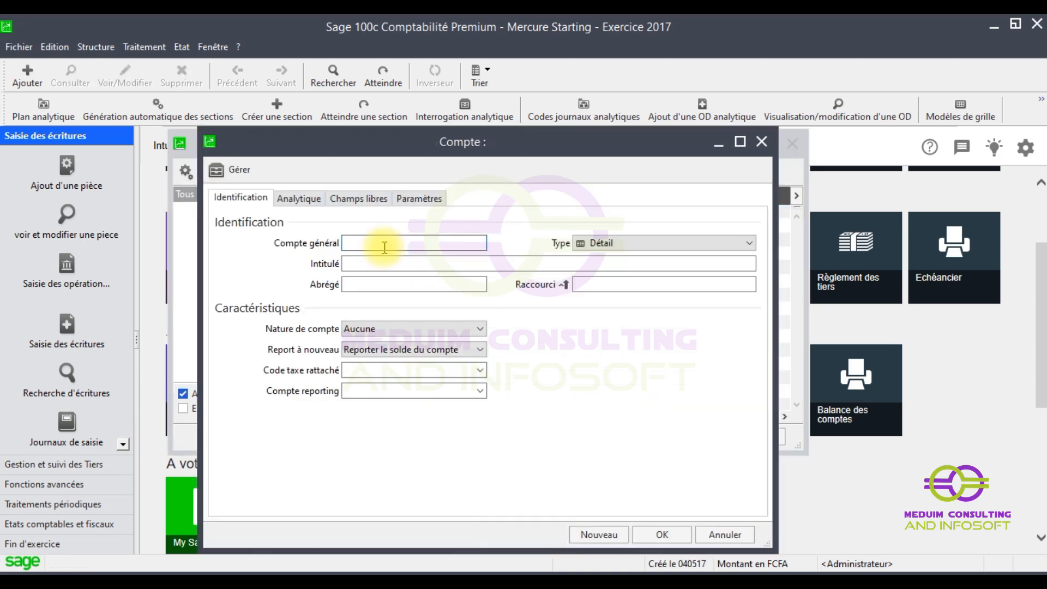
{"action": "type", "text": "10"}
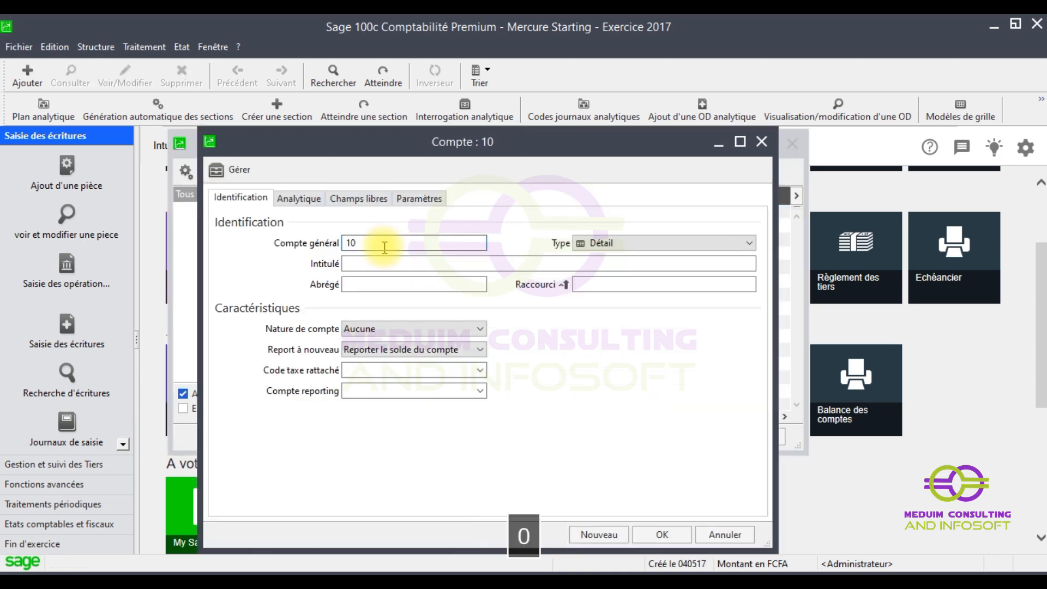
{"action": "left_click", "coordinate": [355, 263]}
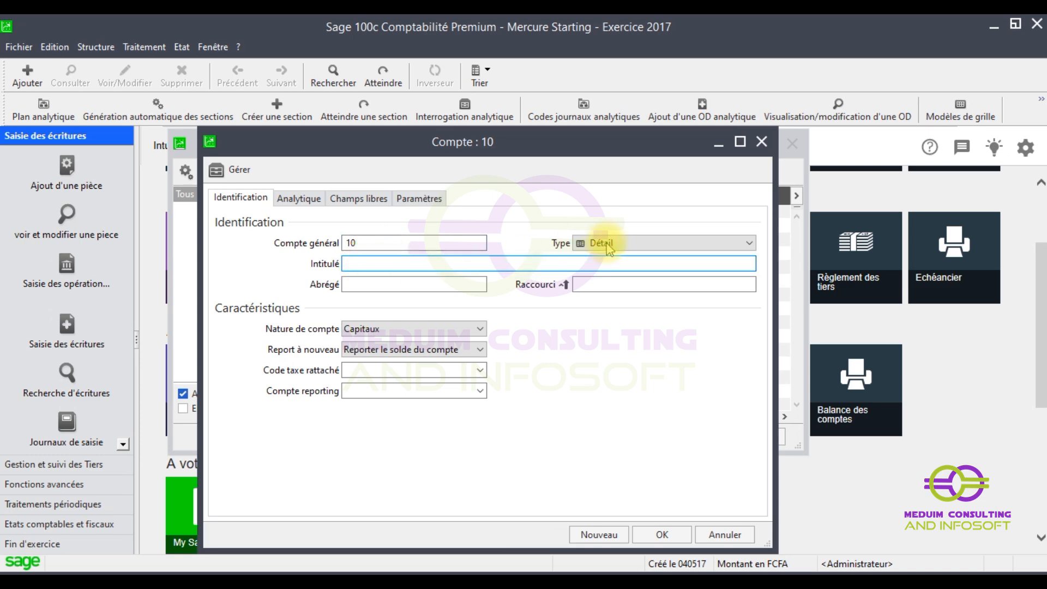
{"action": "left_click", "coordinate": [642, 243]}
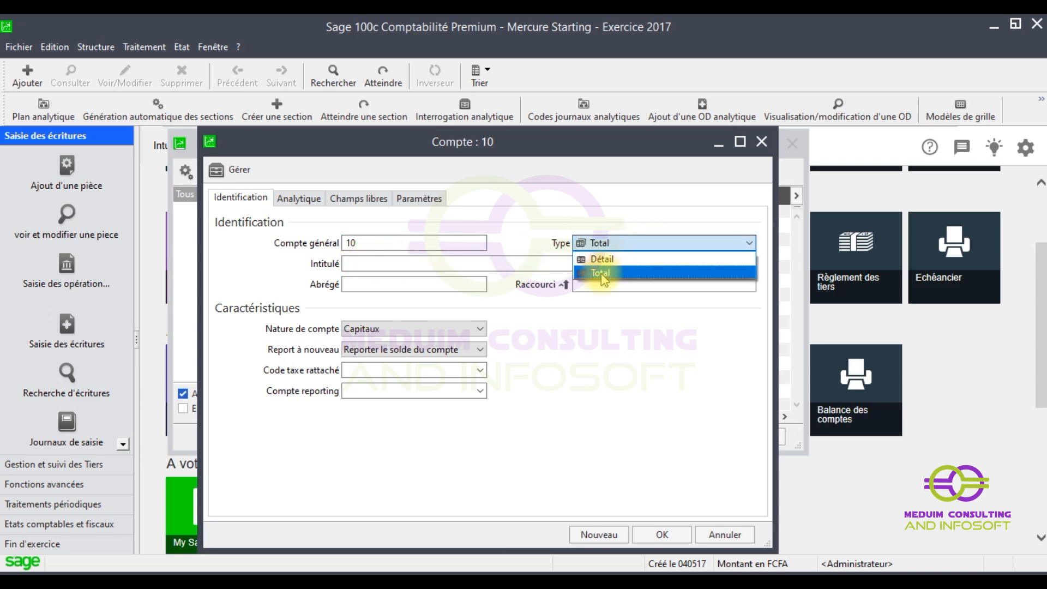
{"action": "left_click", "coordinate": [614, 269]}
Title account 10 "Capital" and let its abbreviated name fill in from the title
{"action": "left_click", "coordinate": [364, 265]}
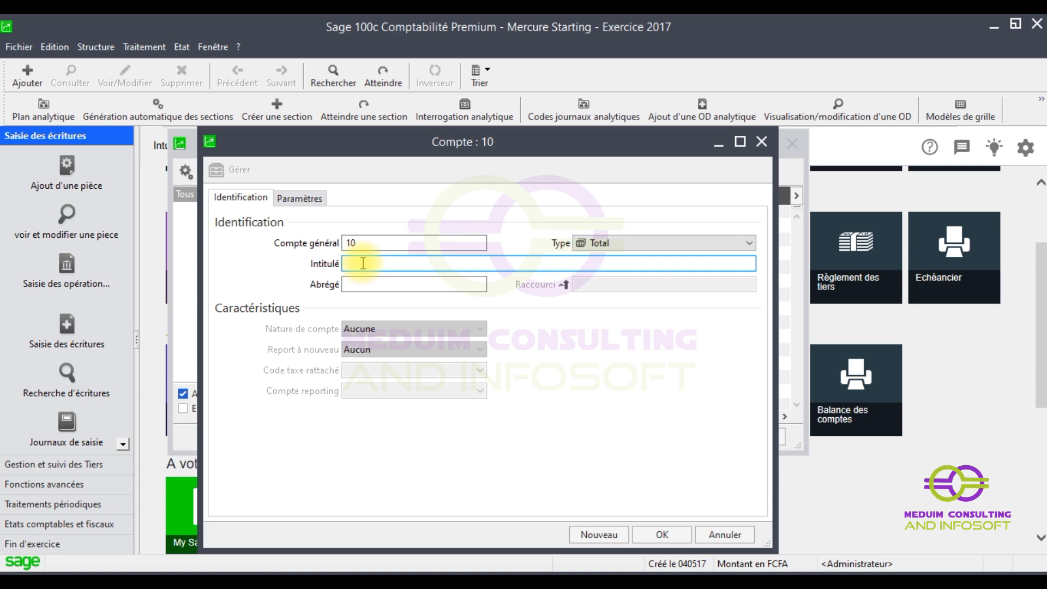
{"action": "type", "text": "Capita"}
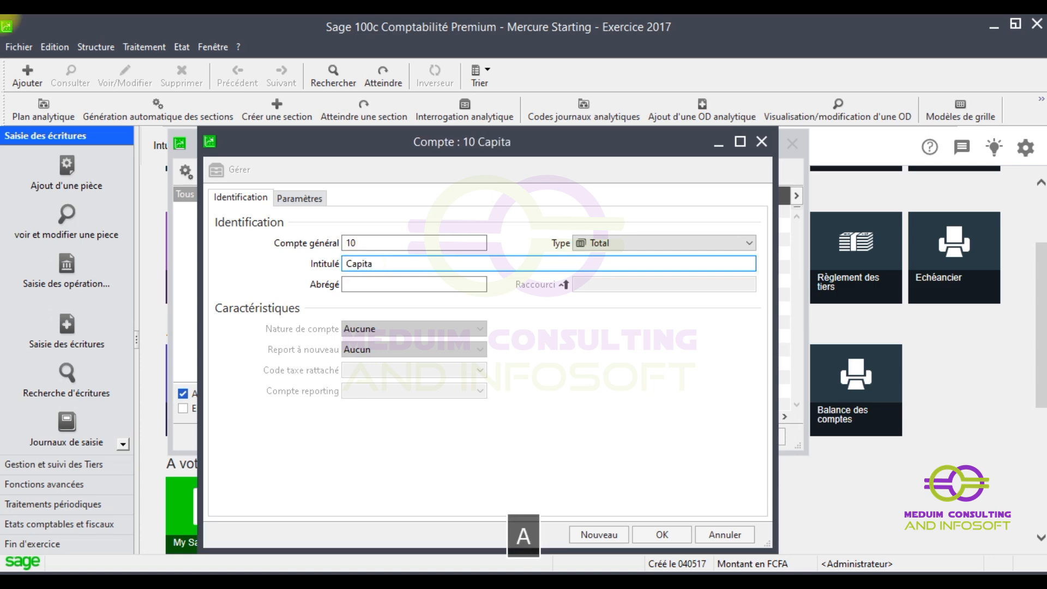
{"action": "type", "text": "l"}
{"action": "key", "text": "BackSpace"}
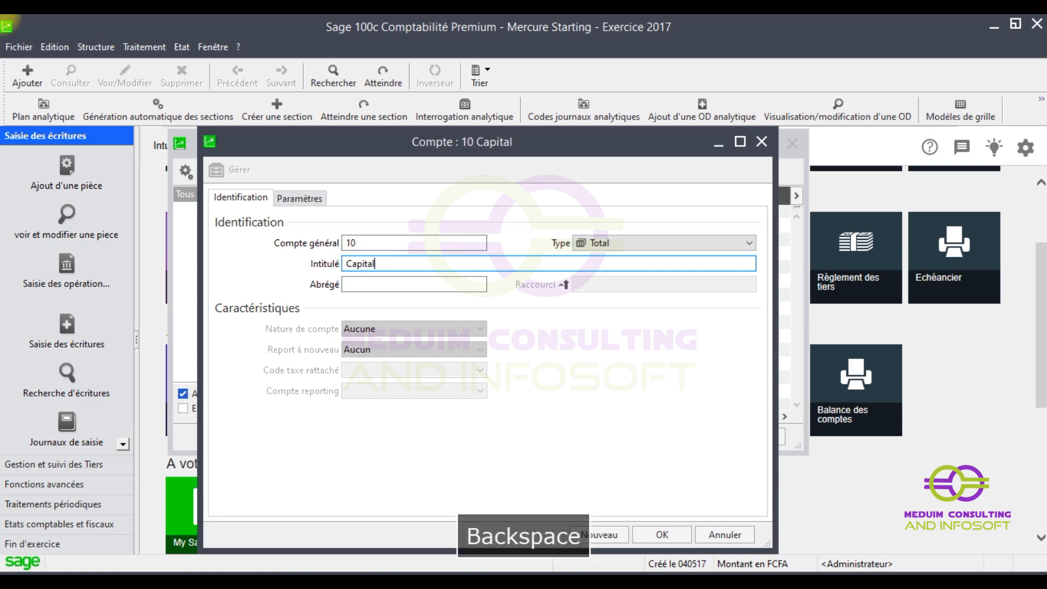
{"action": "key", "text": "Tab"}
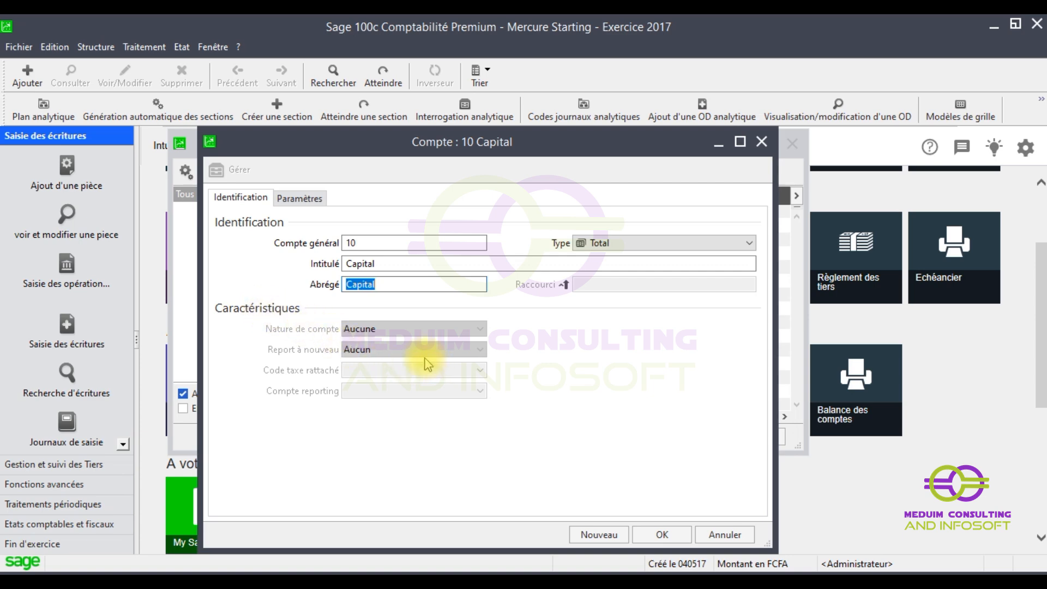
Review the Capital account's print options, return to its identification details and save the account
{"action": "left_click", "coordinate": [298, 201]}
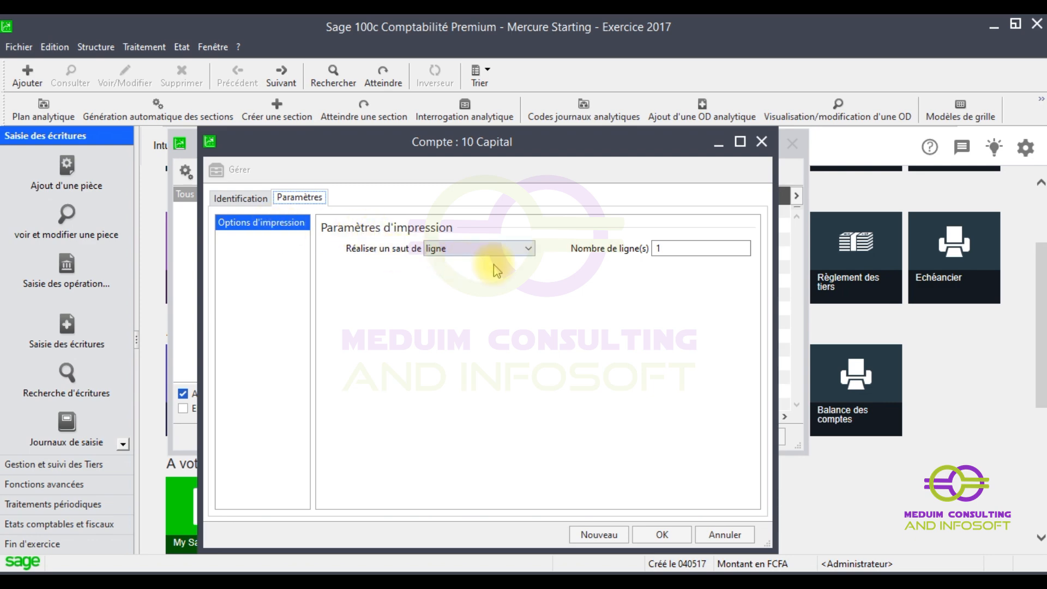
{"action": "left_click", "coordinate": [259, 199]}
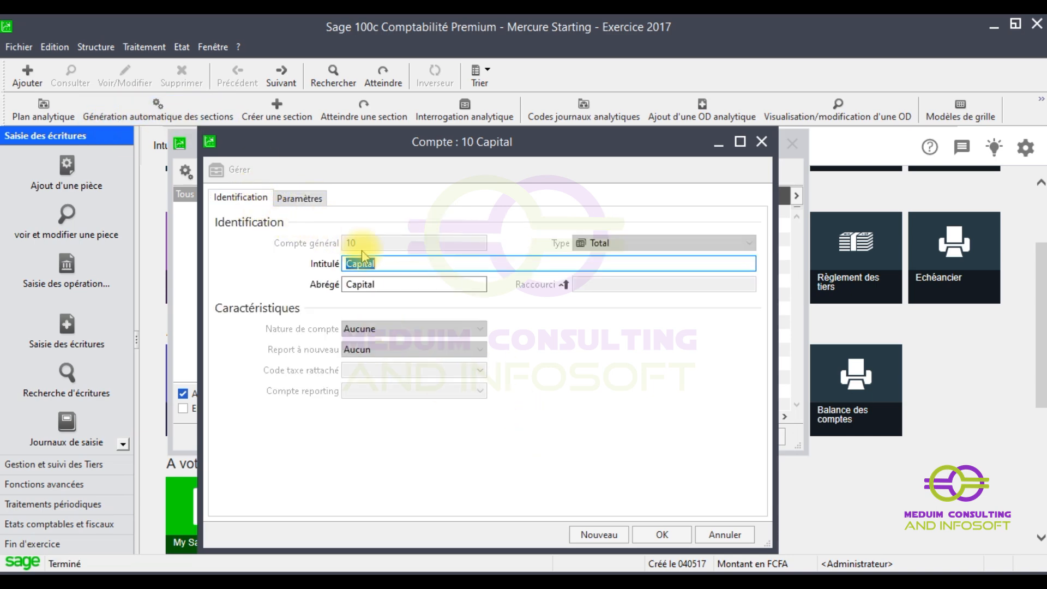
{"action": "left_click", "coordinate": [662, 535]}
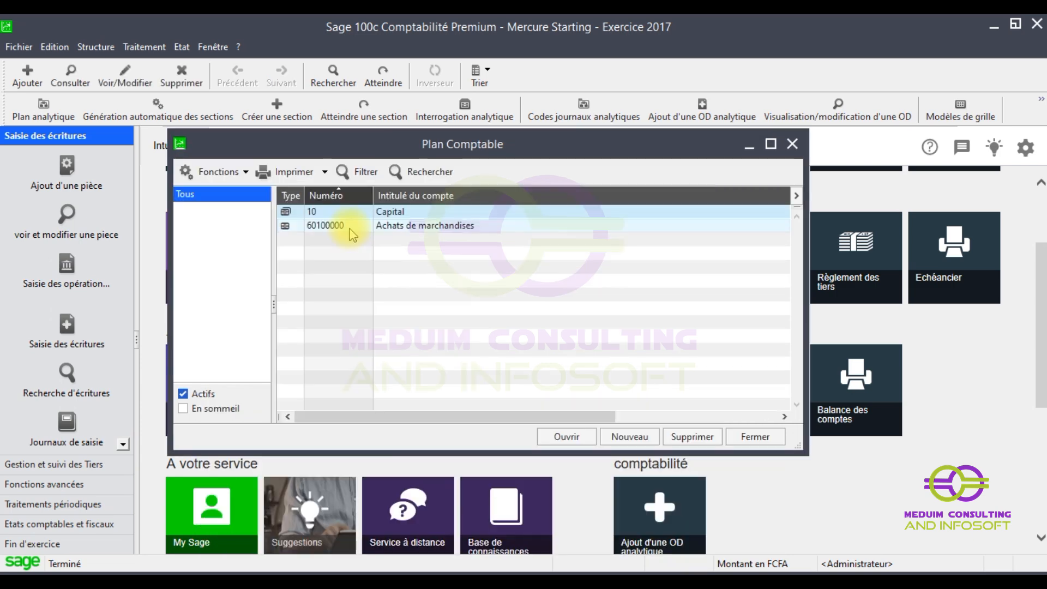
Open the Achats de marchandises account for modification, examine the available account natures and close it without changes
{"action": "double_click", "coordinate": [322, 227]}
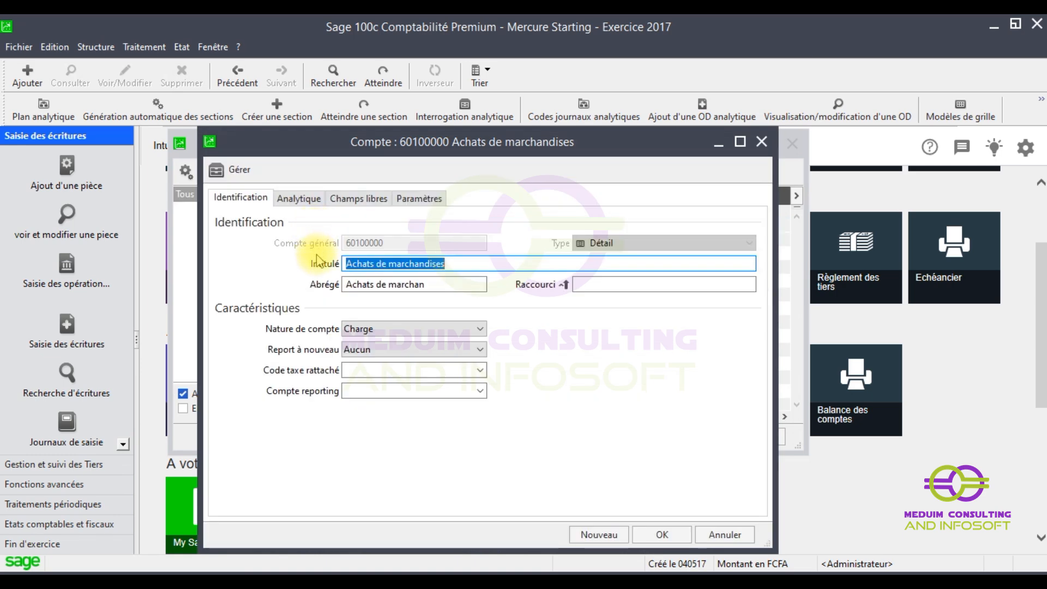
{"action": "left_click", "coordinate": [402, 331]}
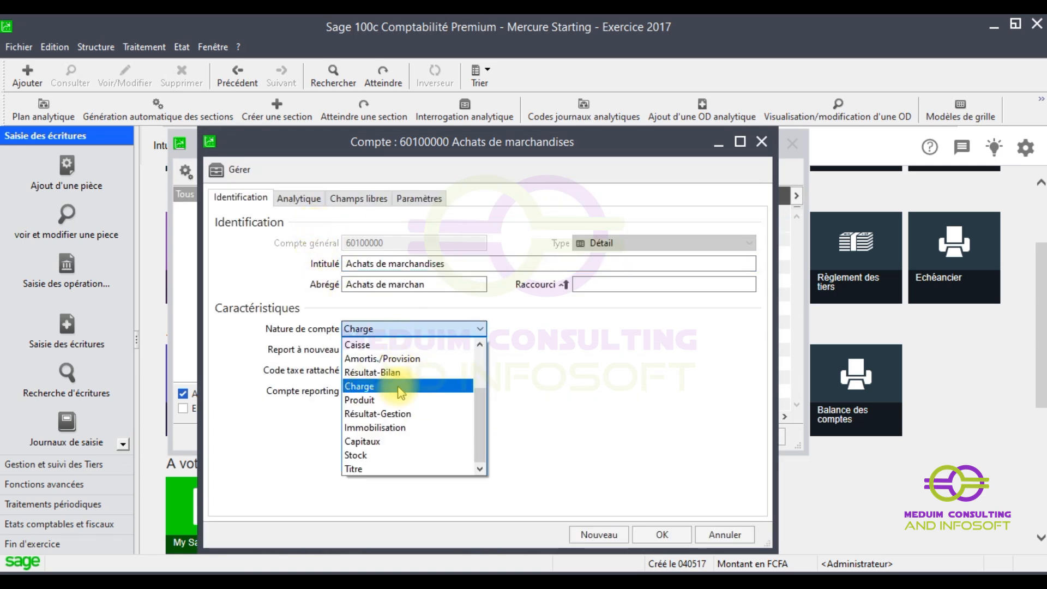
{"action": "left_click", "coordinate": [560, 393]}
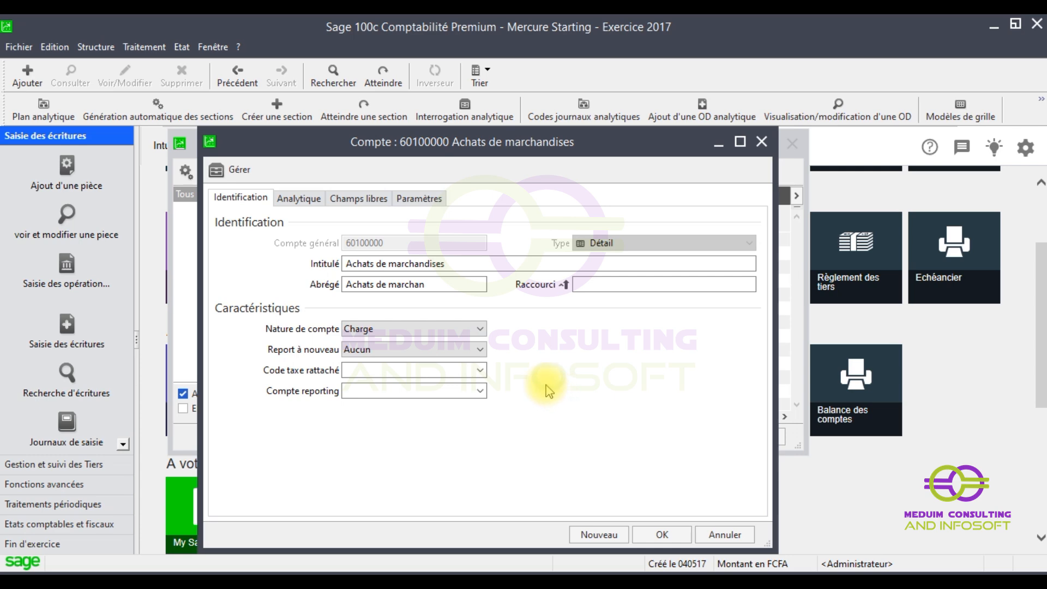
{"action": "left_click", "coordinate": [762, 143]}
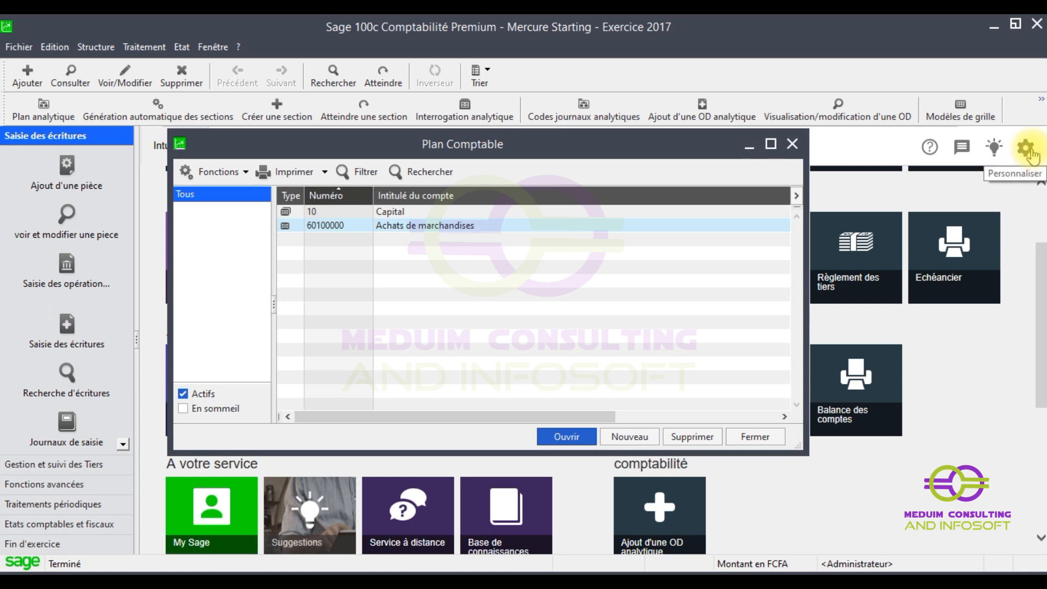
Set the double-click action for lists to "Consultation seule" in the general display preferences
{"action": "left_click", "coordinate": [214, 48]}
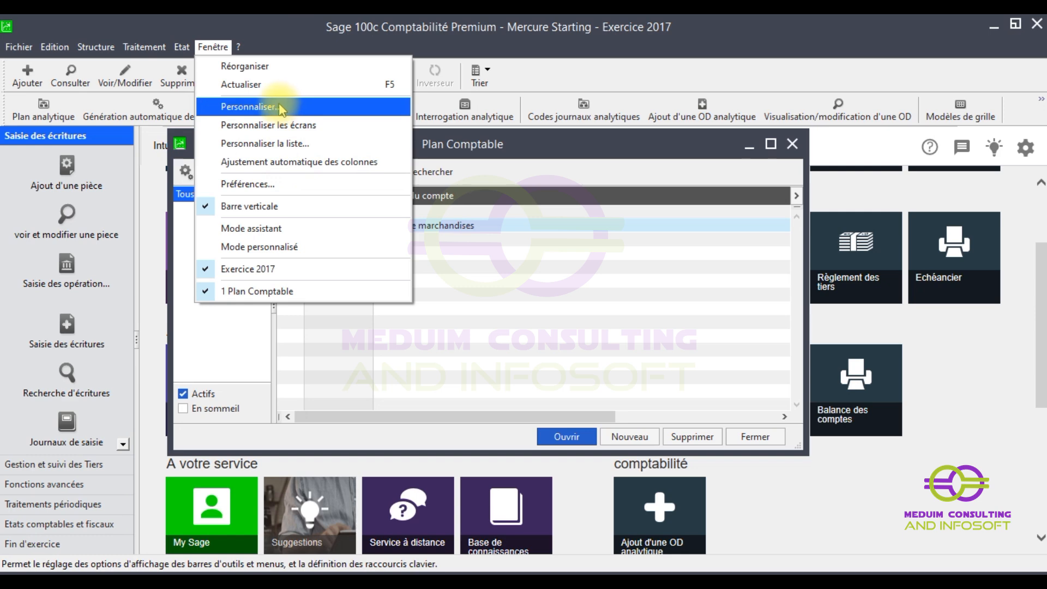
{"action": "left_click", "coordinate": [1027, 149]}
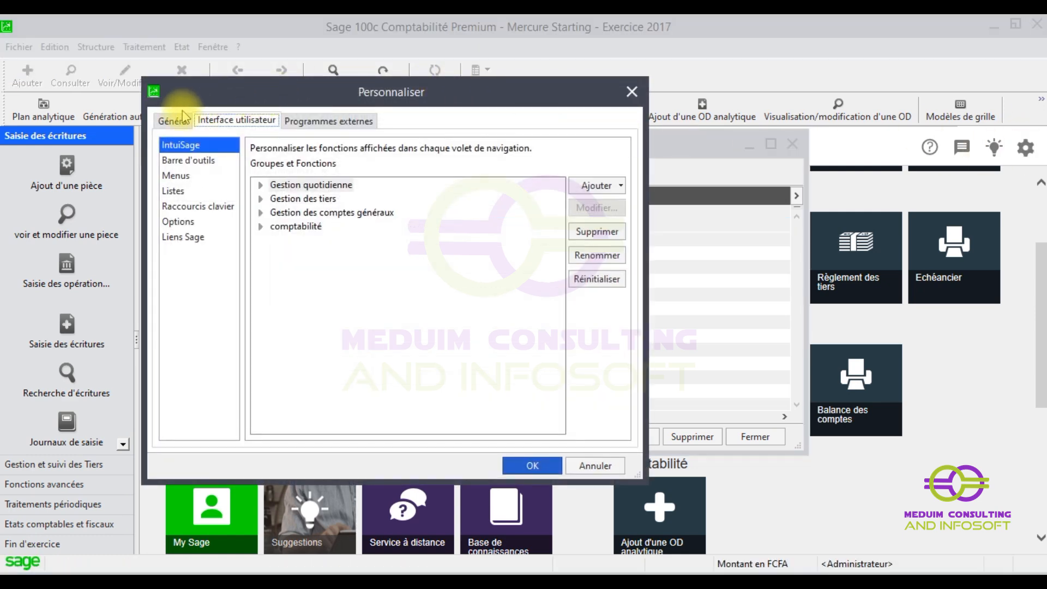
{"action": "left_click", "coordinate": [182, 122]}
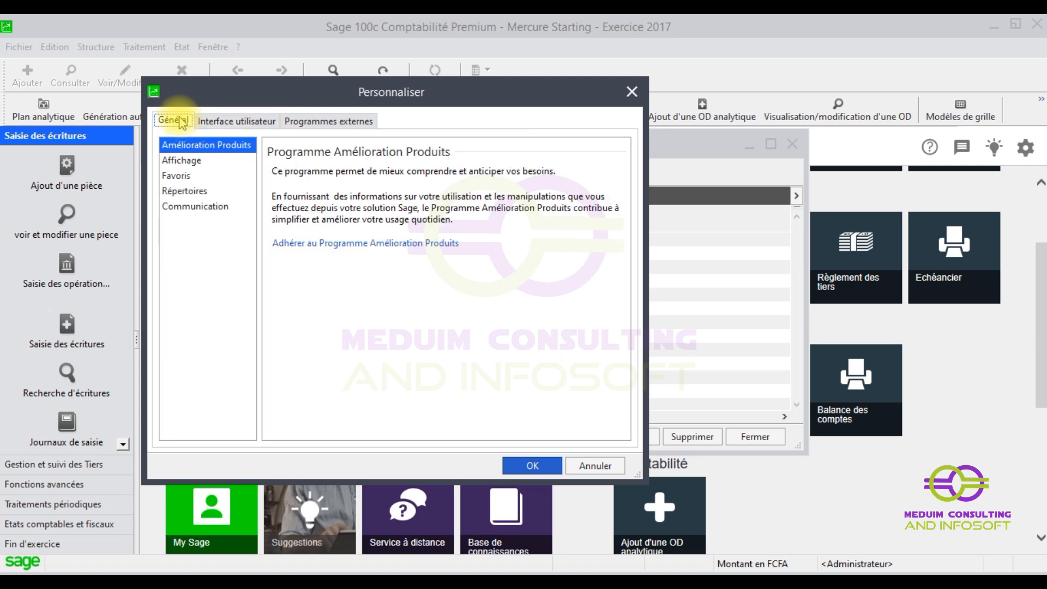
{"action": "left_click", "coordinate": [180, 161]}
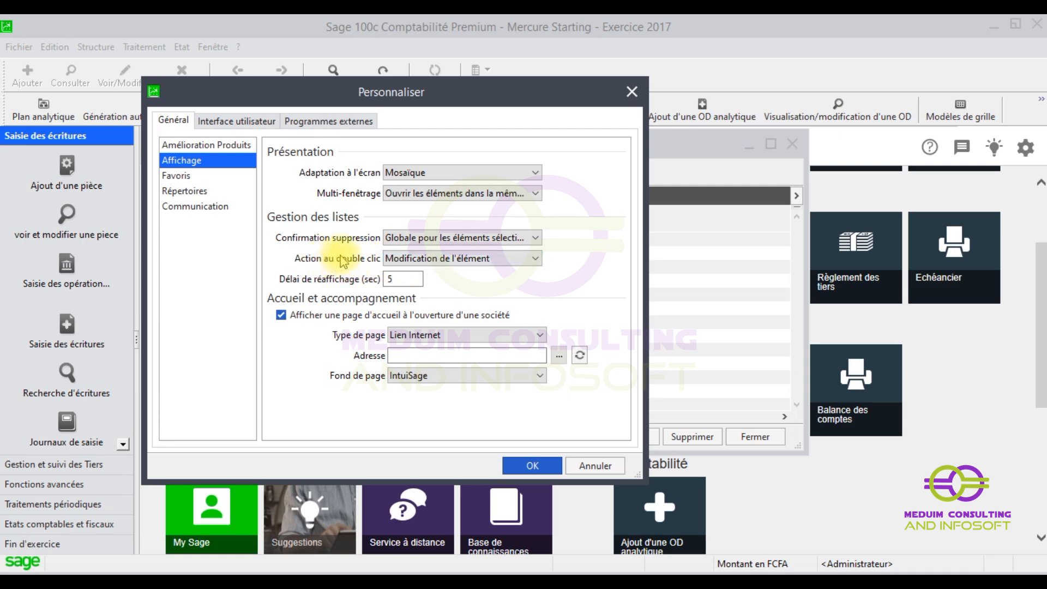
{"action": "left_click", "coordinate": [503, 264]}
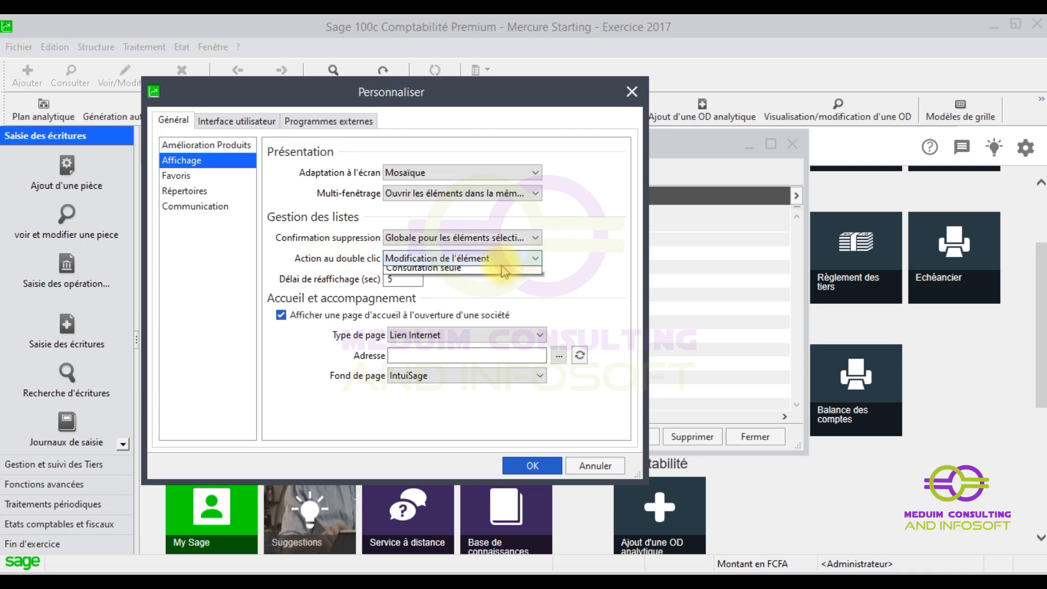
{"action": "left_click", "coordinate": [425, 289]}
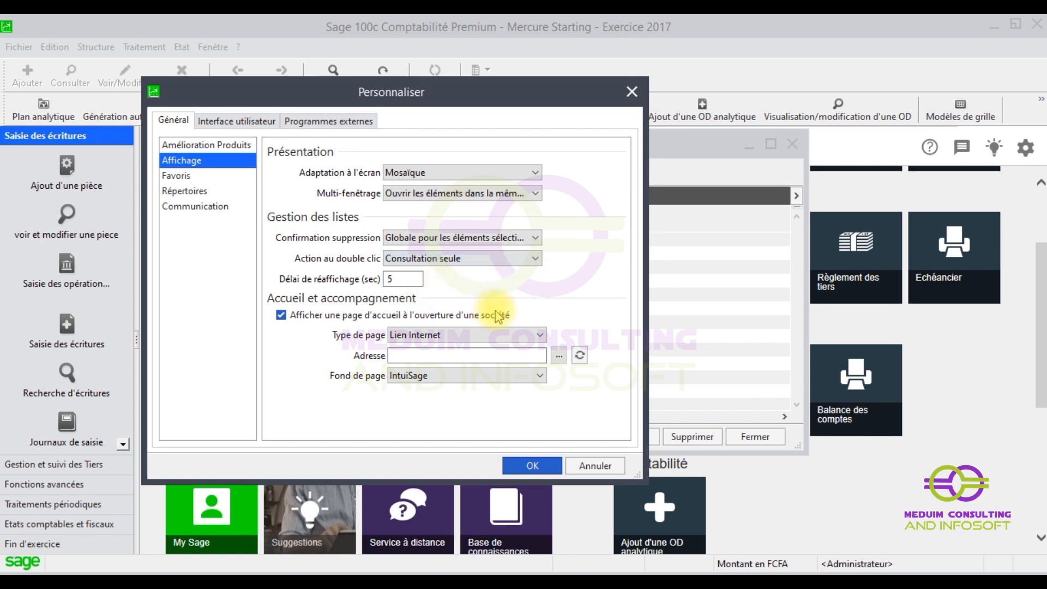
{"action": "left_click", "coordinate": [537, 465]}
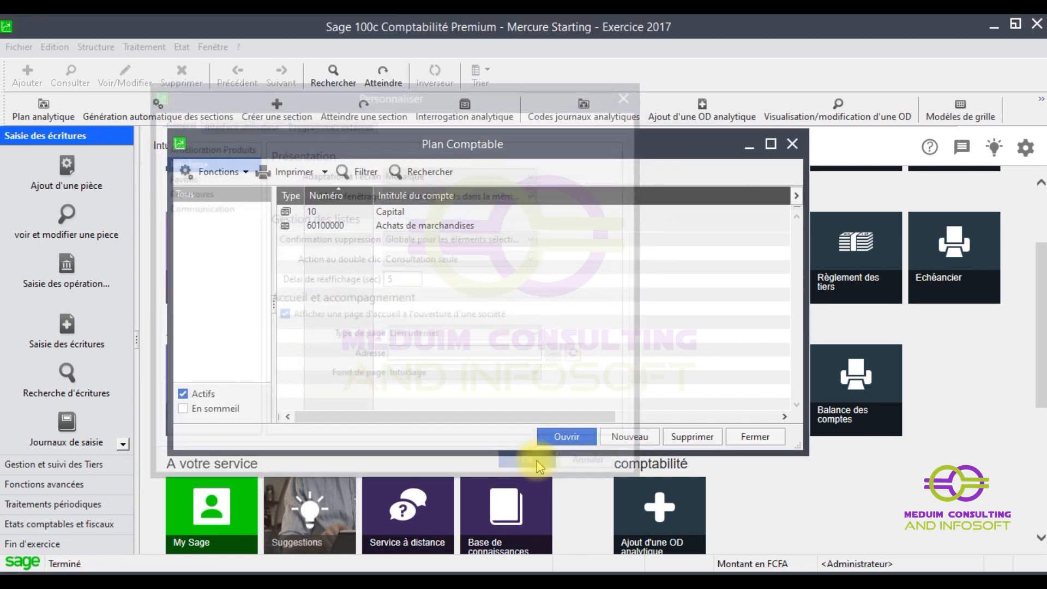
Open the Achats de marchandises account from the list twice to check whether its fields can be edited, closing it each time
{"action": "double_click", "coordinate": [401, 227]}
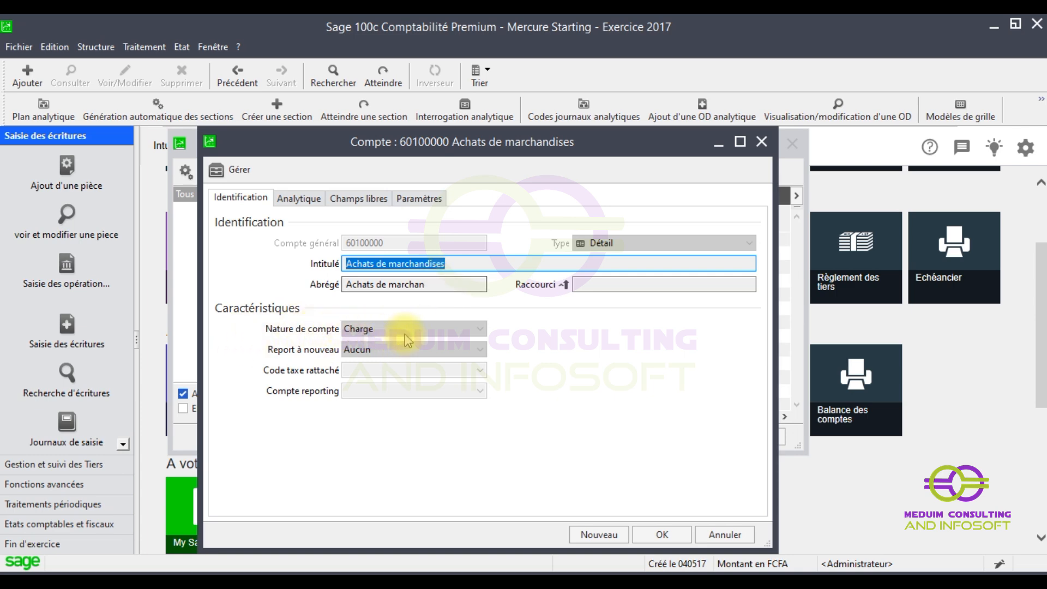
{"action": "left_click", "coordinate": [762, 143]}
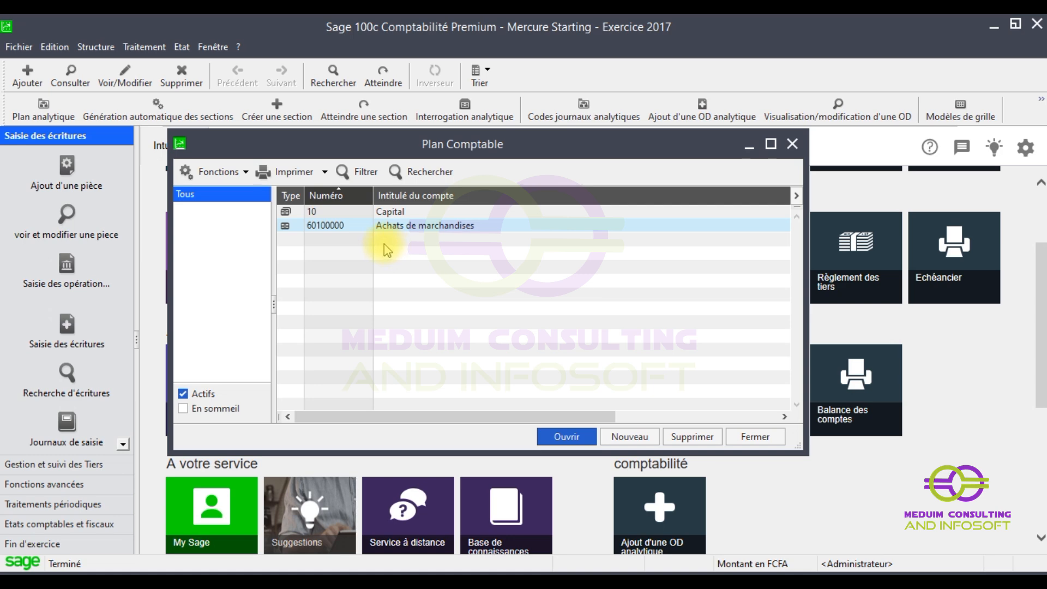
{"action": "double_click", "coordinate": [362, 226]}
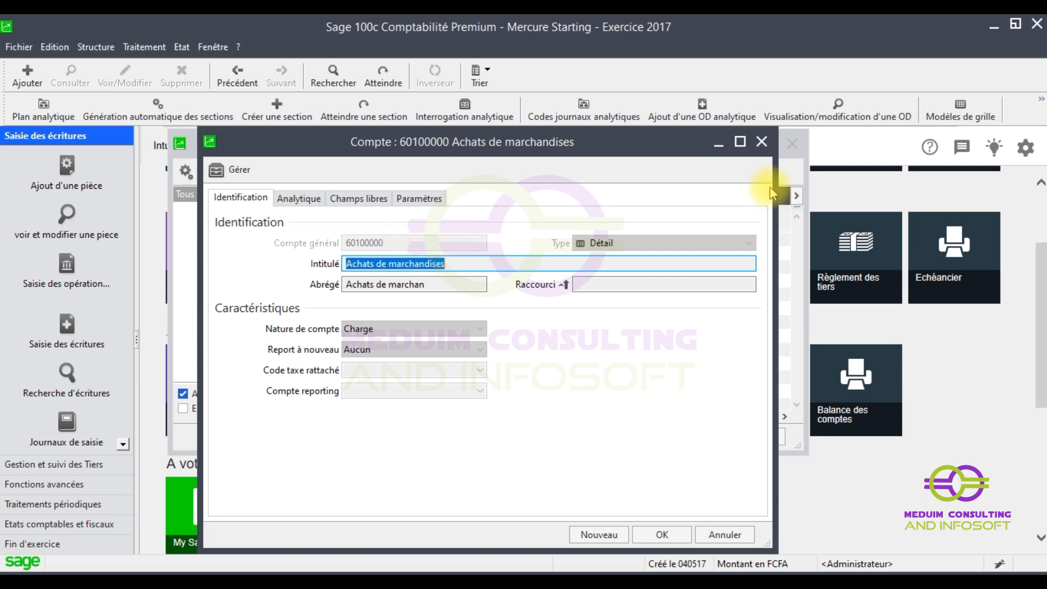
{"action": "left_click", "coordinate": [762, 141]}
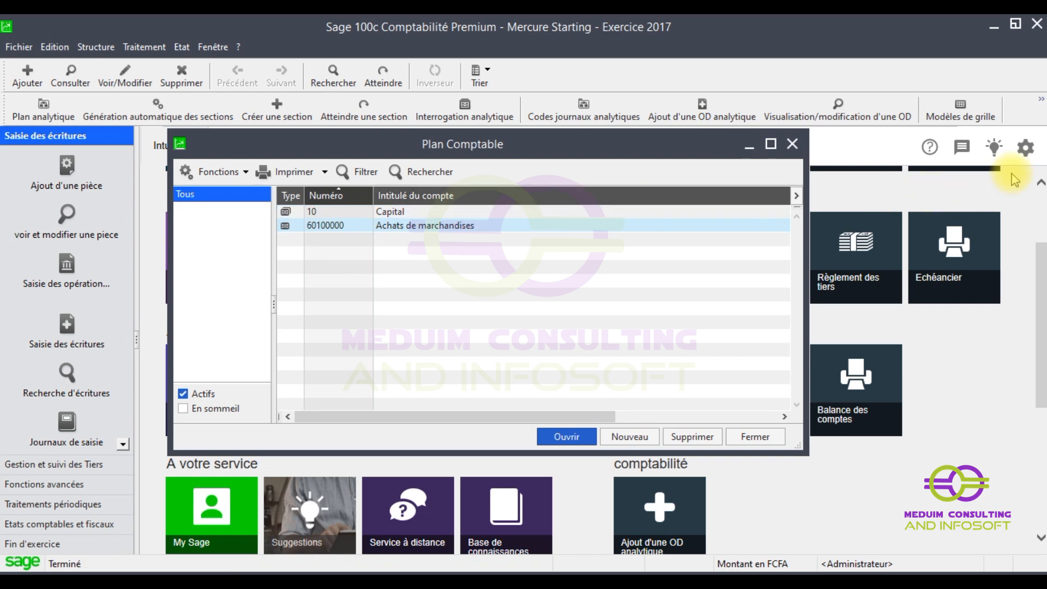
Set the deletion confirmation for lists to "Elément par élément" in the general display preferences
{"action": "left_click", "coordinate": [1024, 147]}
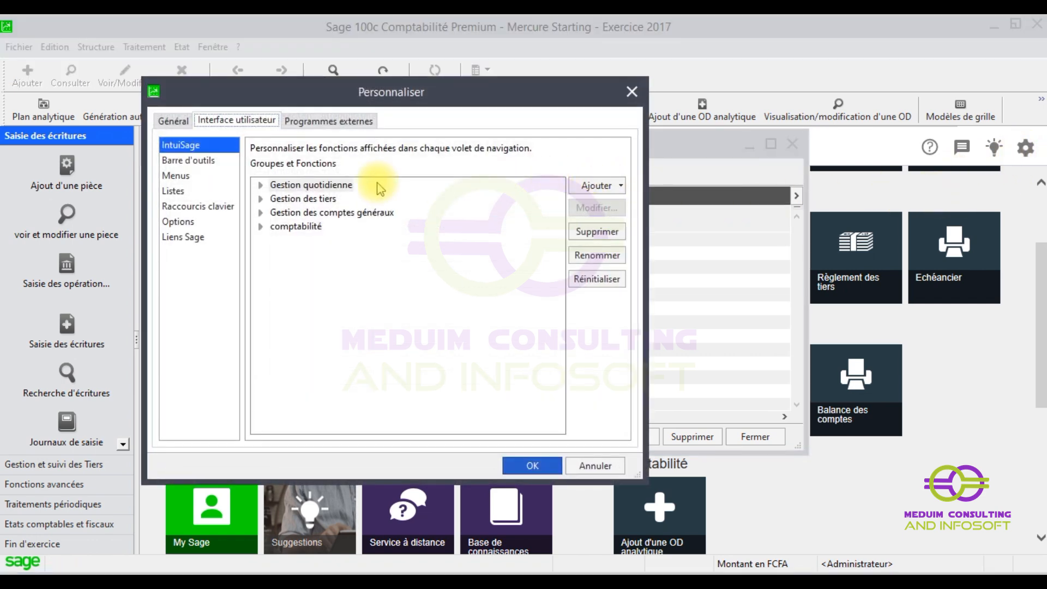
{"action": "left_click", "coordinate": [174, 120]}
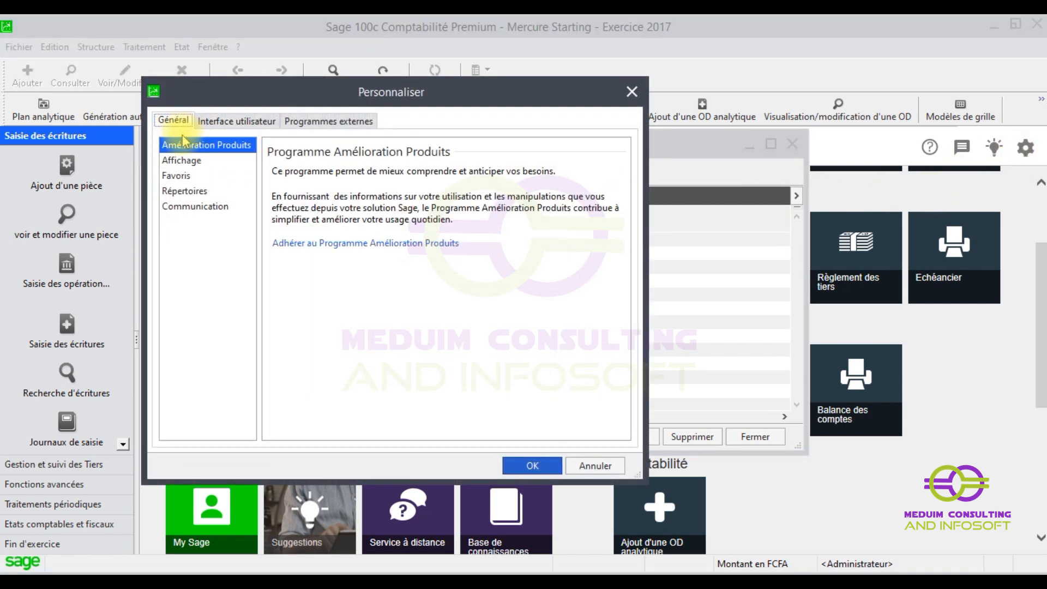
{"action": "left_click", "coordinate": [204, 159]}
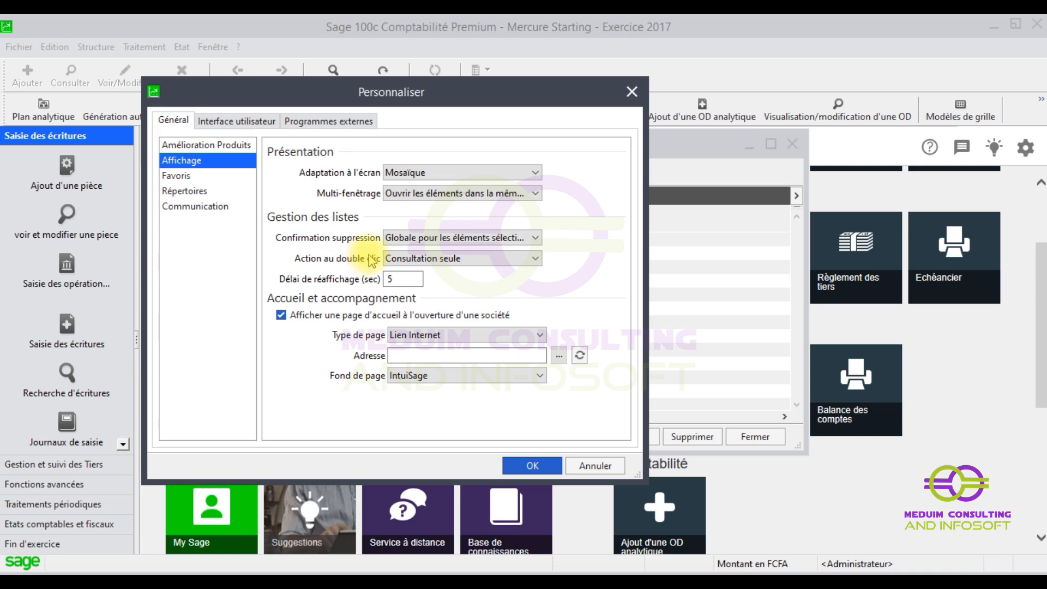
{"action": "left_click", "coordinate": [534, 239]}
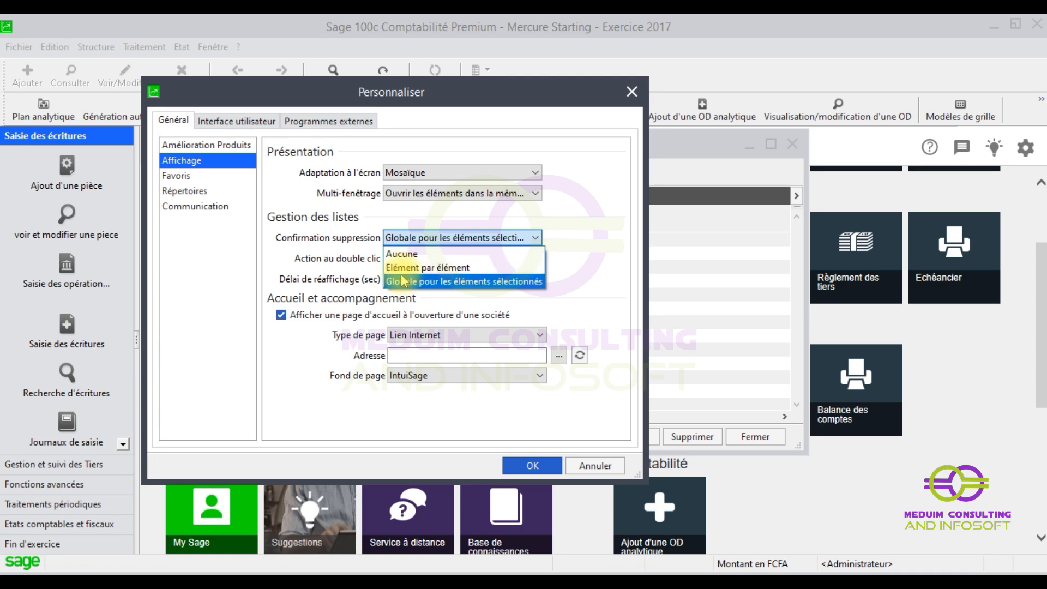
{"action": "left_click", "coordinate": [436, 268]}
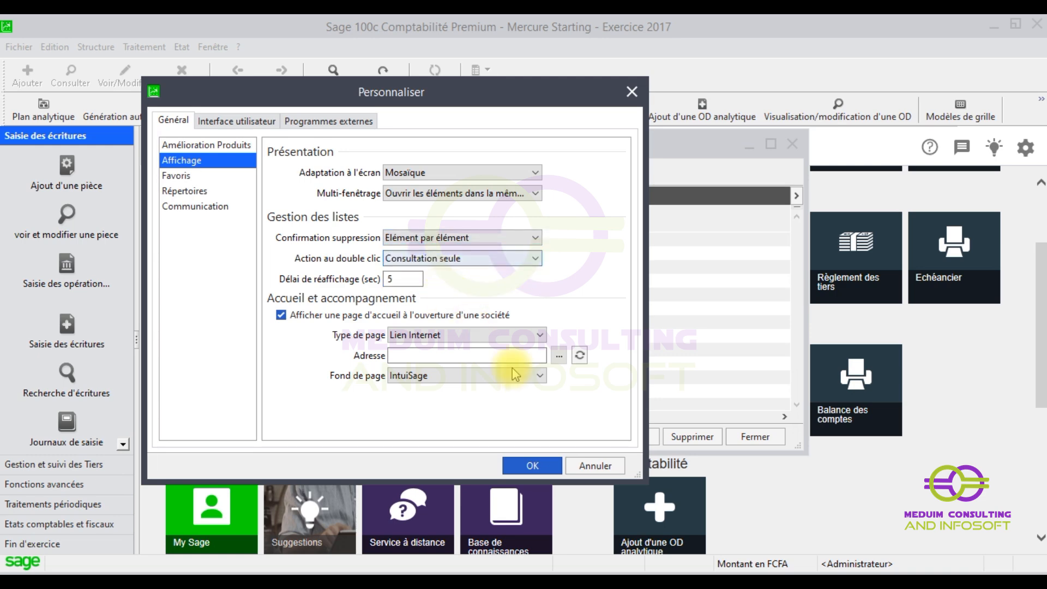
{"action": "left_click", "coordinate": [532, 469]}
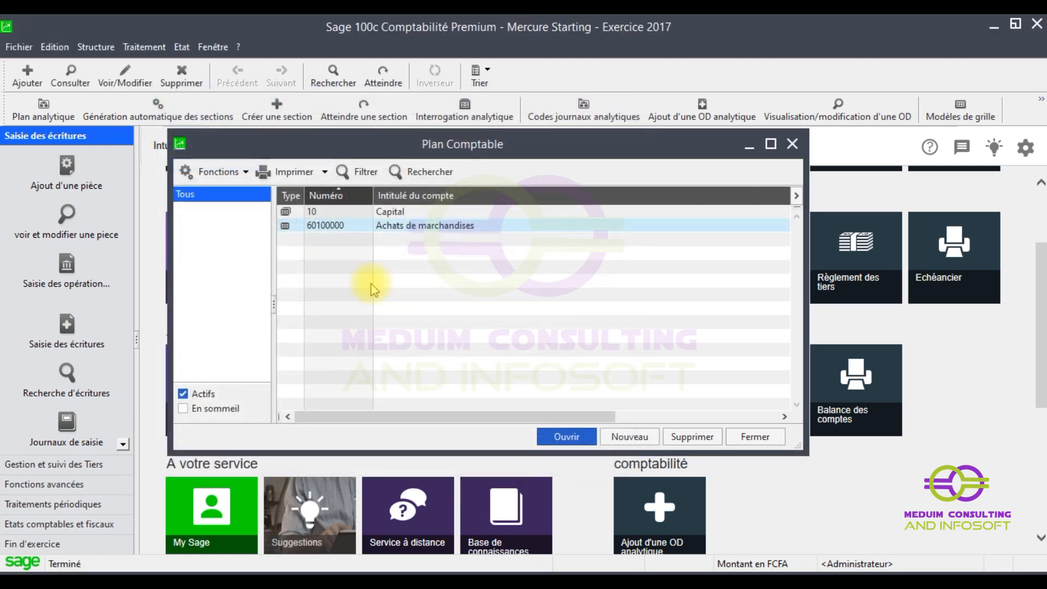
Request deletion of the Capital and Achats de marchandises accounts together to test the confirmation, declining it for each account
{"action": "left_click", "coordinate": [349, 231]}
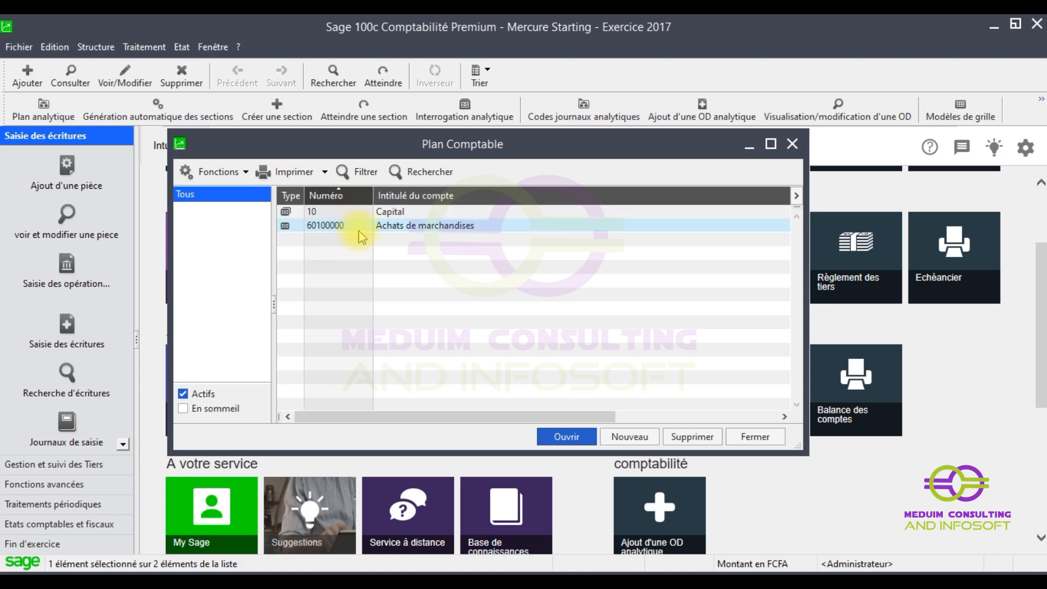
{"action": "left_click", "coordinate": [349, 214], "text": "ctrl"}
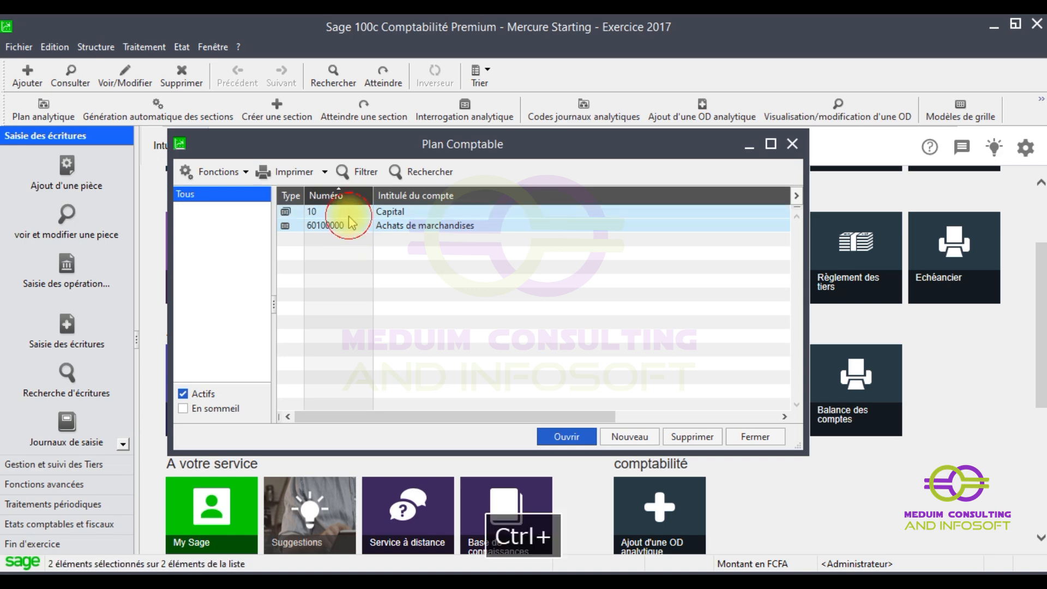
{"action": "right_click", "coordinate": [434, 217]}
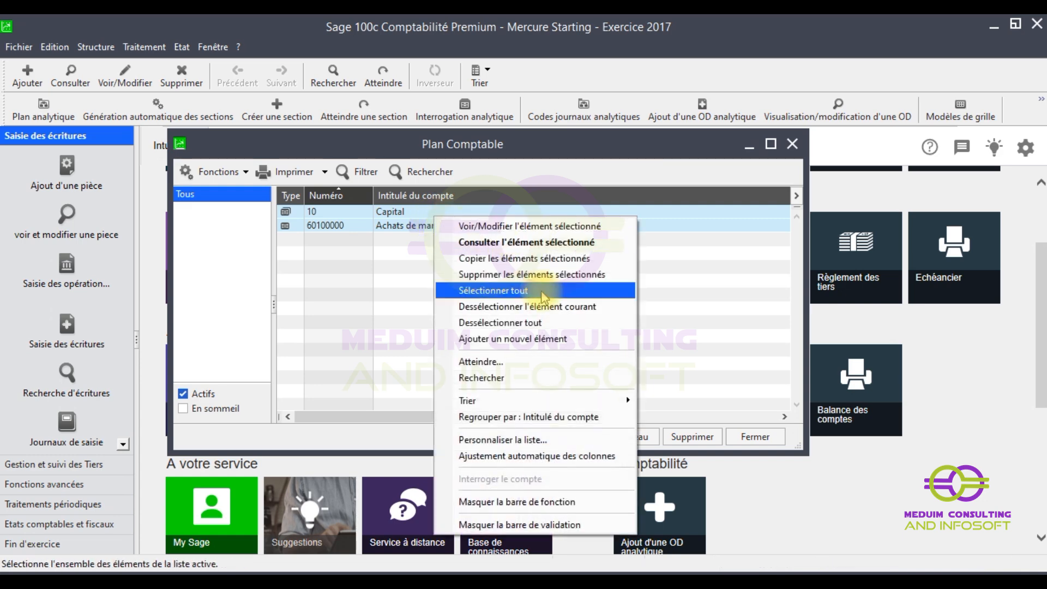
{"action": "left_click", "coordinate": [505, 273]}
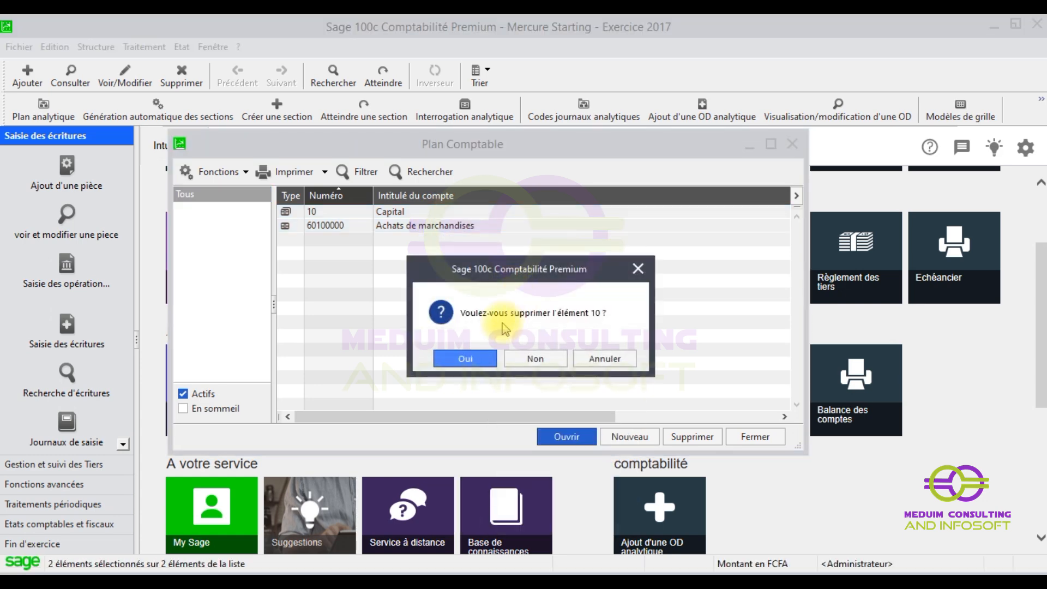
{"action": "left_click", "coordinate": [545, 358]}
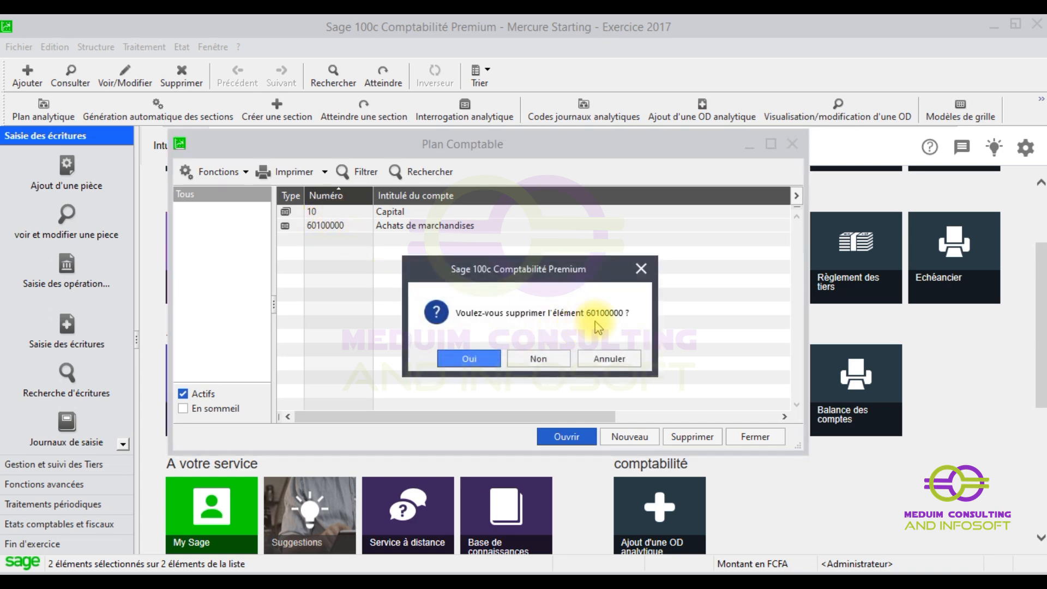
{"action": "left_click", "coordinate": [536, 360]}
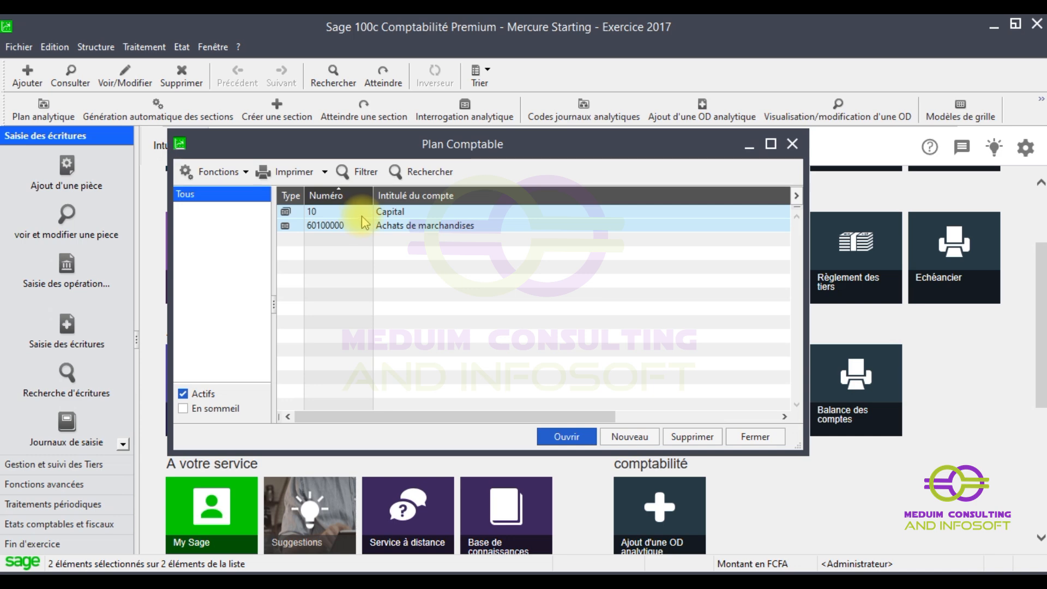
Set the deletion confirmation for lists to "Globale pour les éléments sélectionnés" in the general display preferences
{"action": "left_click", "coordinate": [1026, 156]}
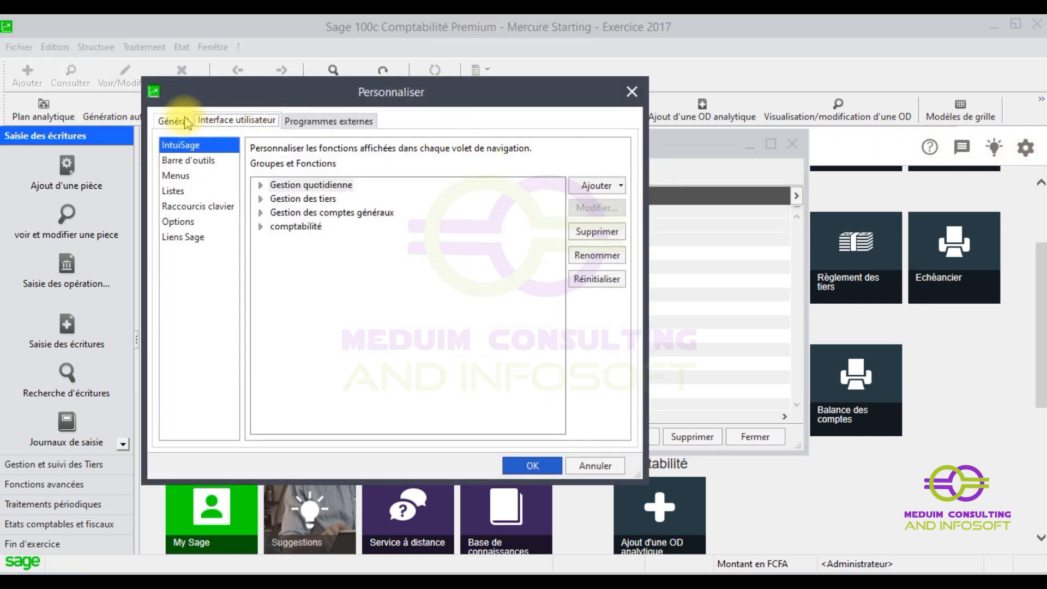
{"action": "left_click", "coordinate": [182, 123]}
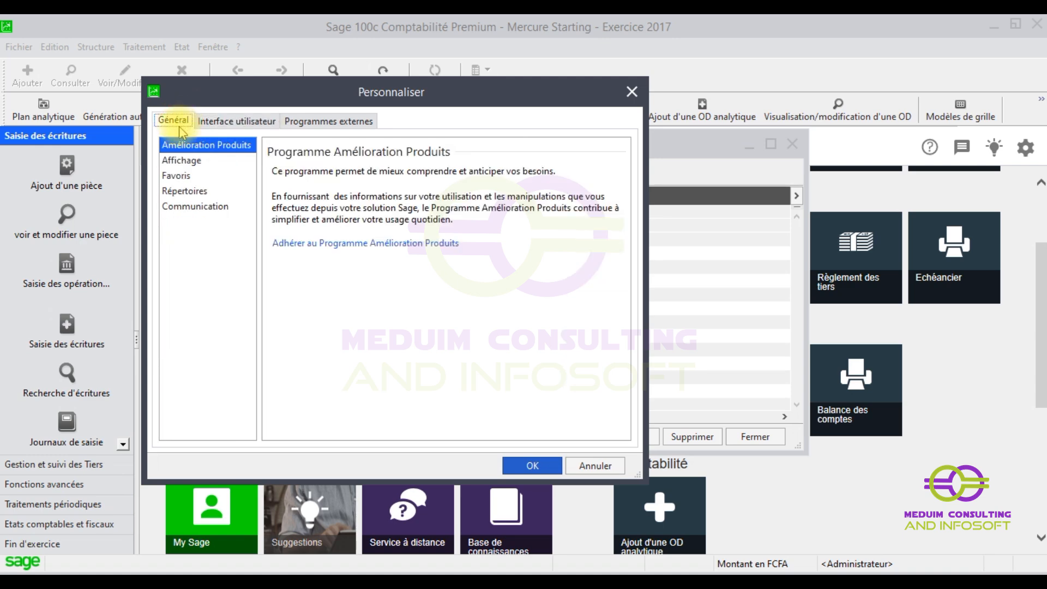
{"action": "left_click", "coordinate": [182, 162]}
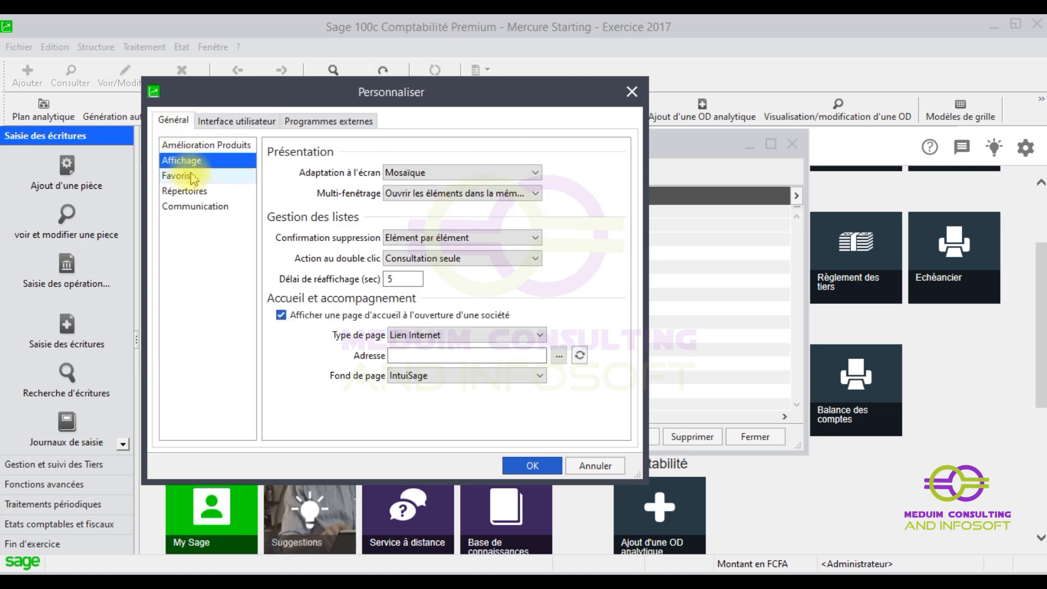
{"action": "left_click", "coordinate": [479, 237]}
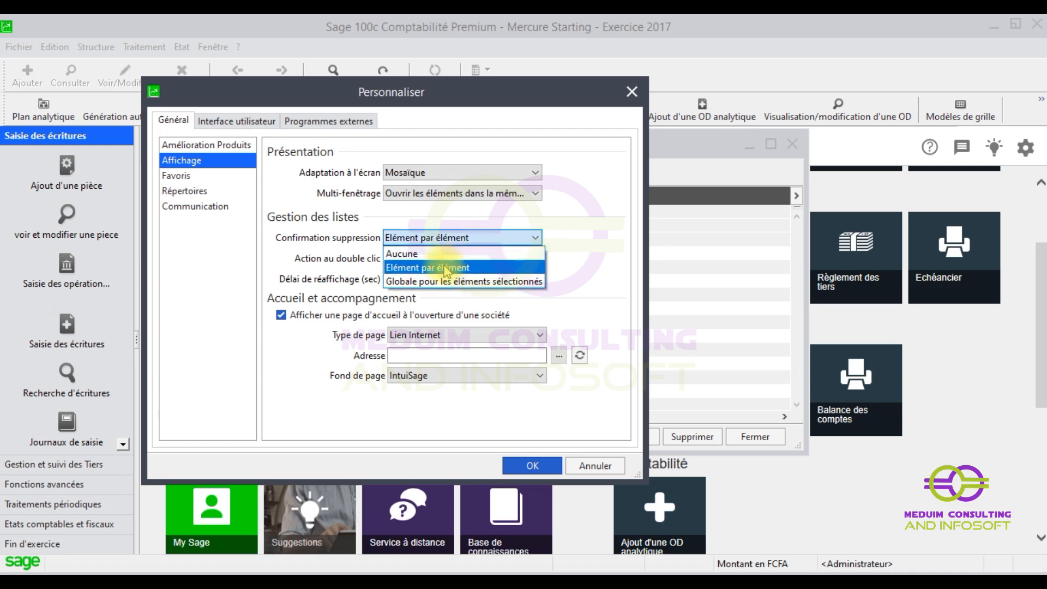
{"action": "left_click", "coordinate": [440, 282]}
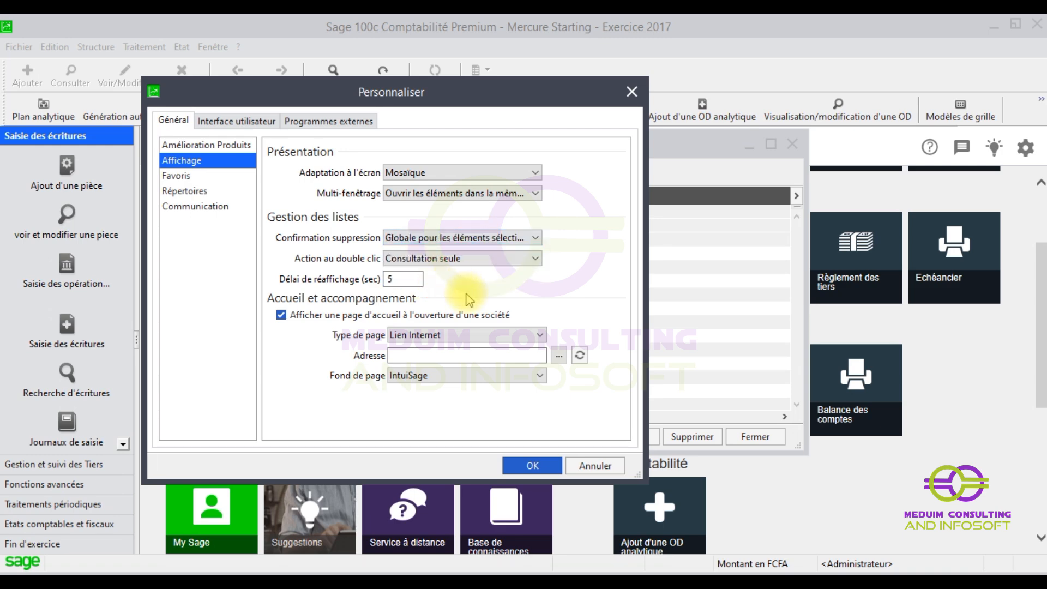
{"action": "left_click", "coordinate": [532, 465]}
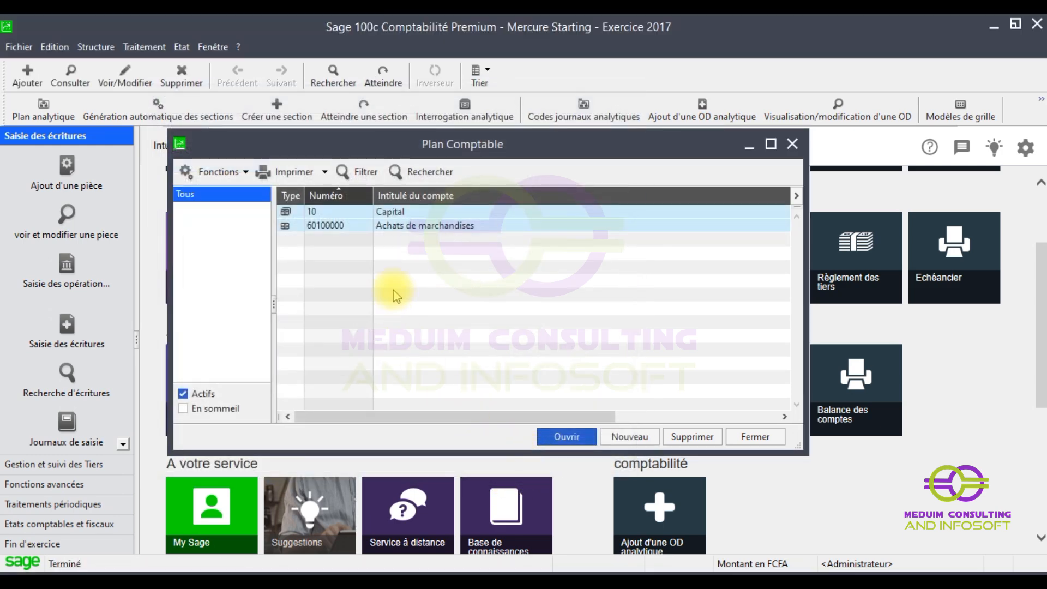
Request deletion of the two selected accounts to test the global confirmation, decline it and select only Achats de marchandises
{"action": "right_click", "coordinate": [350, 219]}
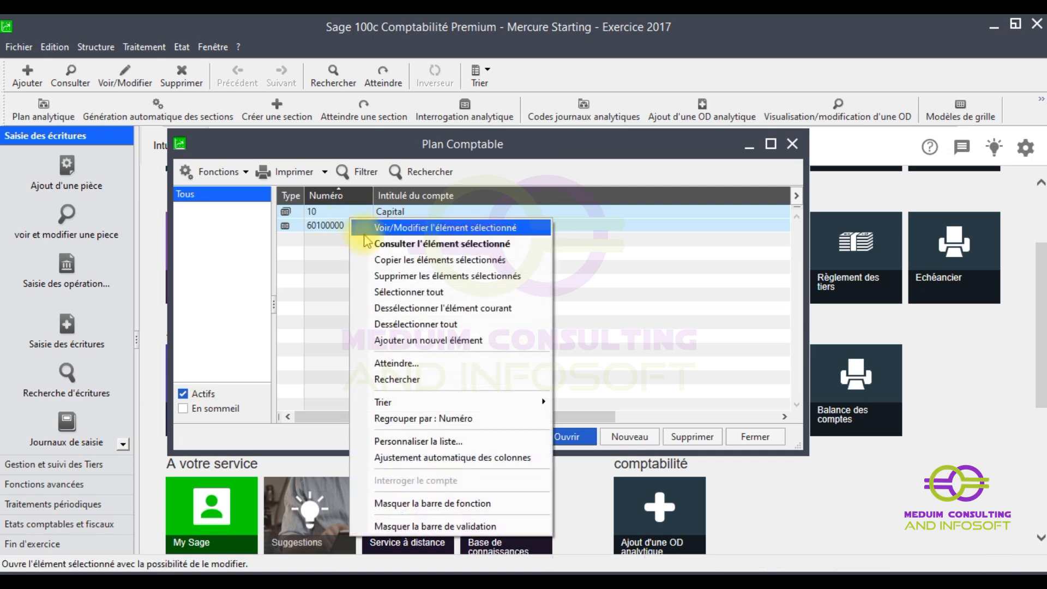
{"action": "left_click", "coordinate": [414, 276]}
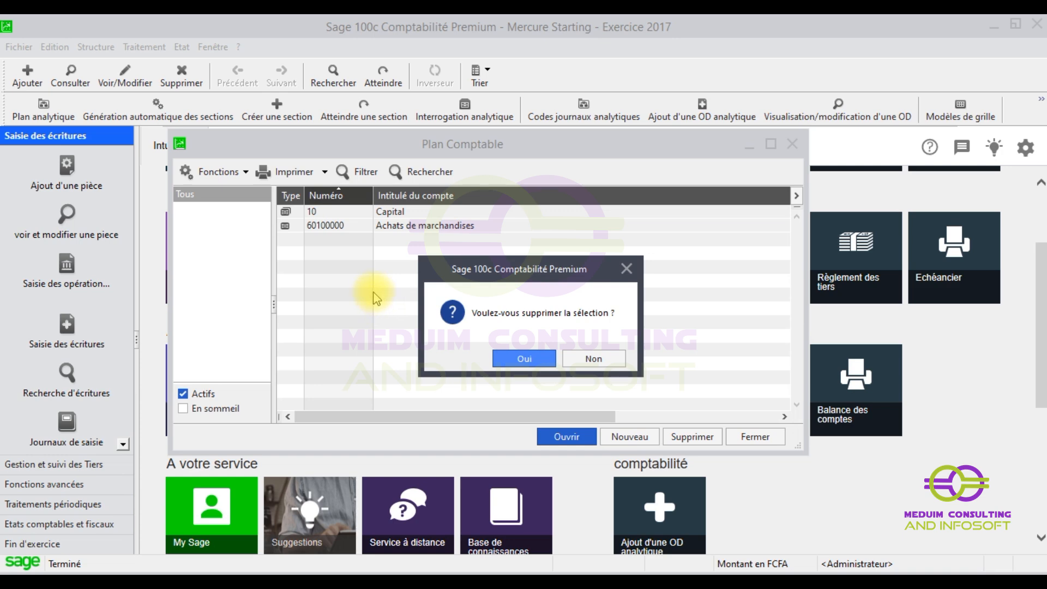
{"action": "left_click", "coordinate": [594, 360]}
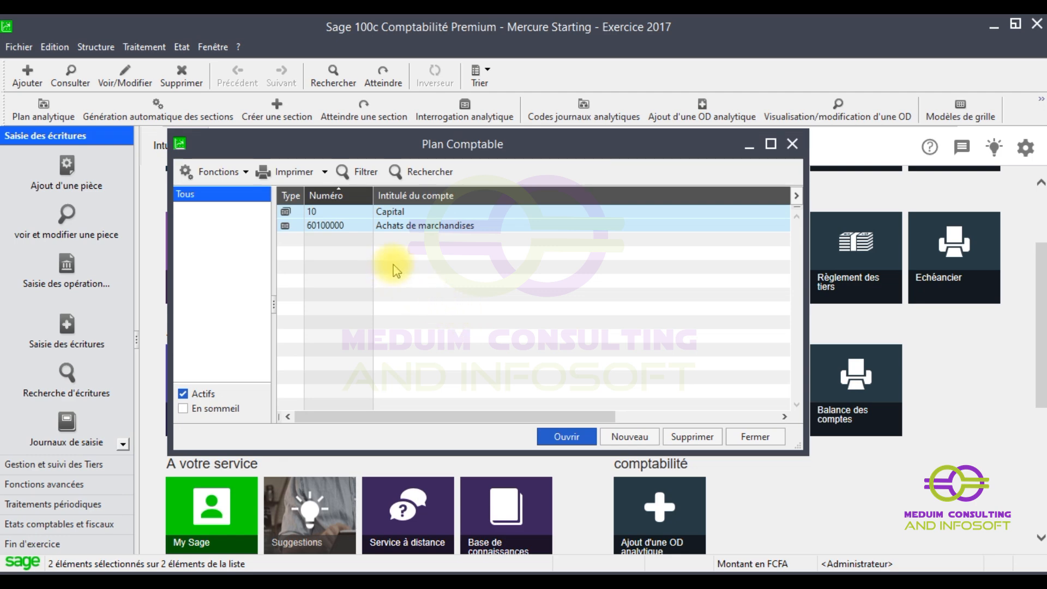
{"action": "left_click", "coordinate": [413, 229]}
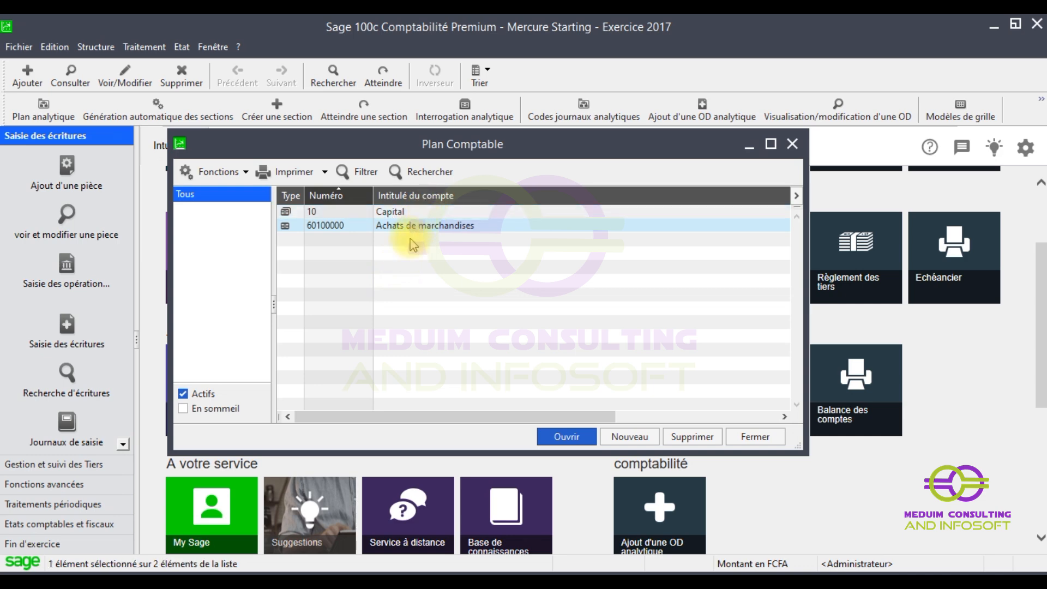